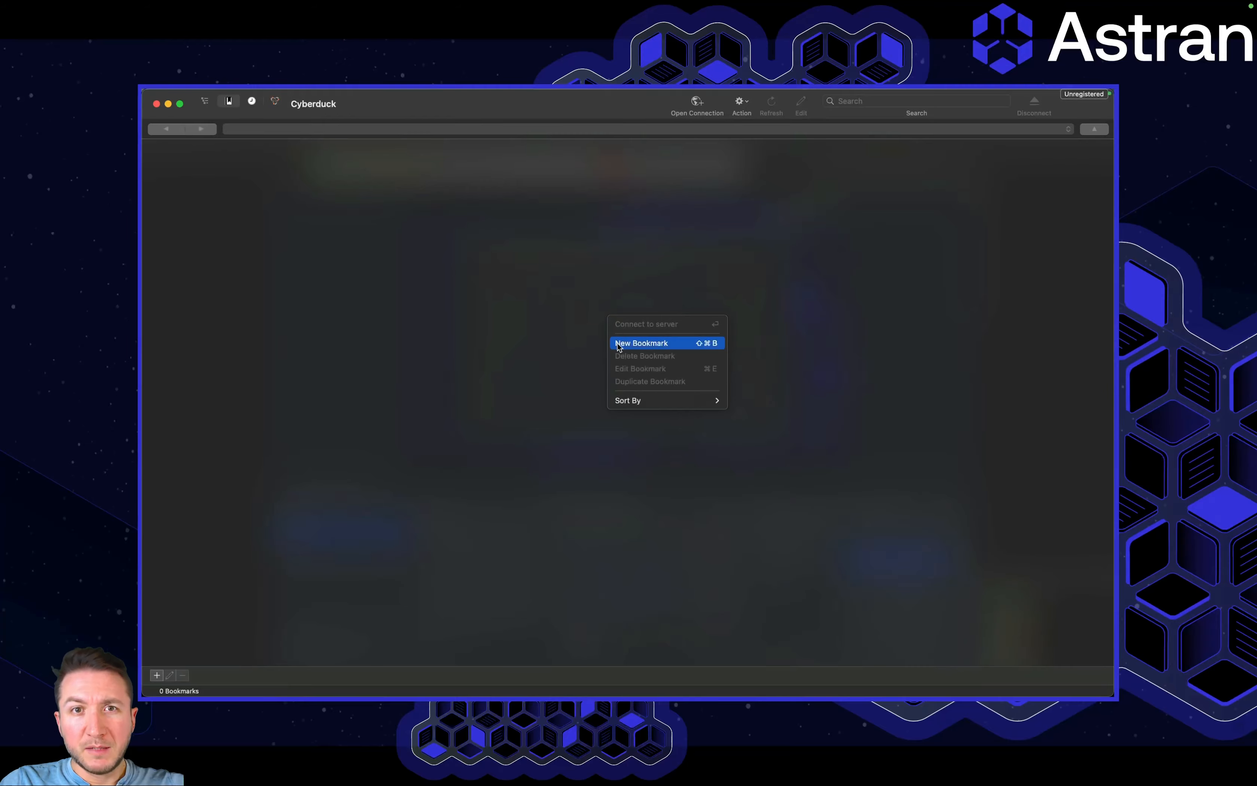
Create a new bookmark and set its connection type to Amazon S3
click(615, 343)
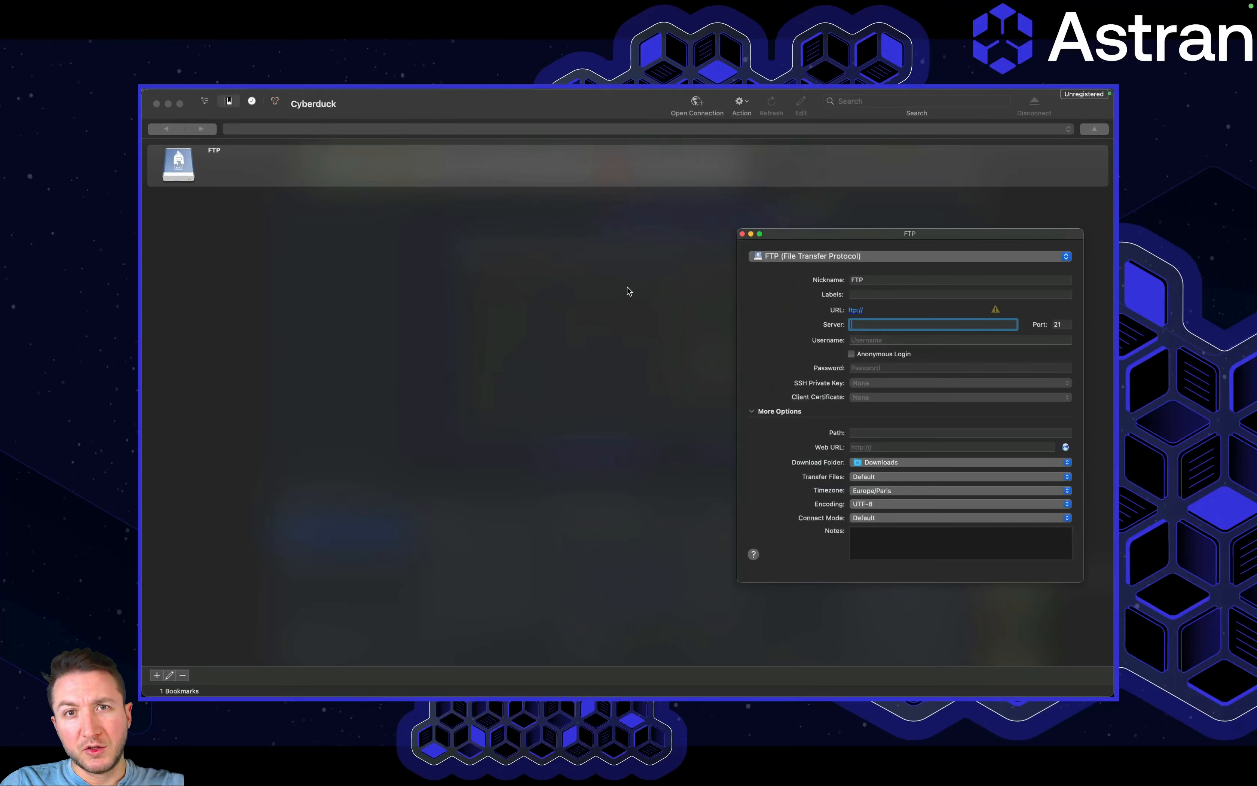
click(805, 256)
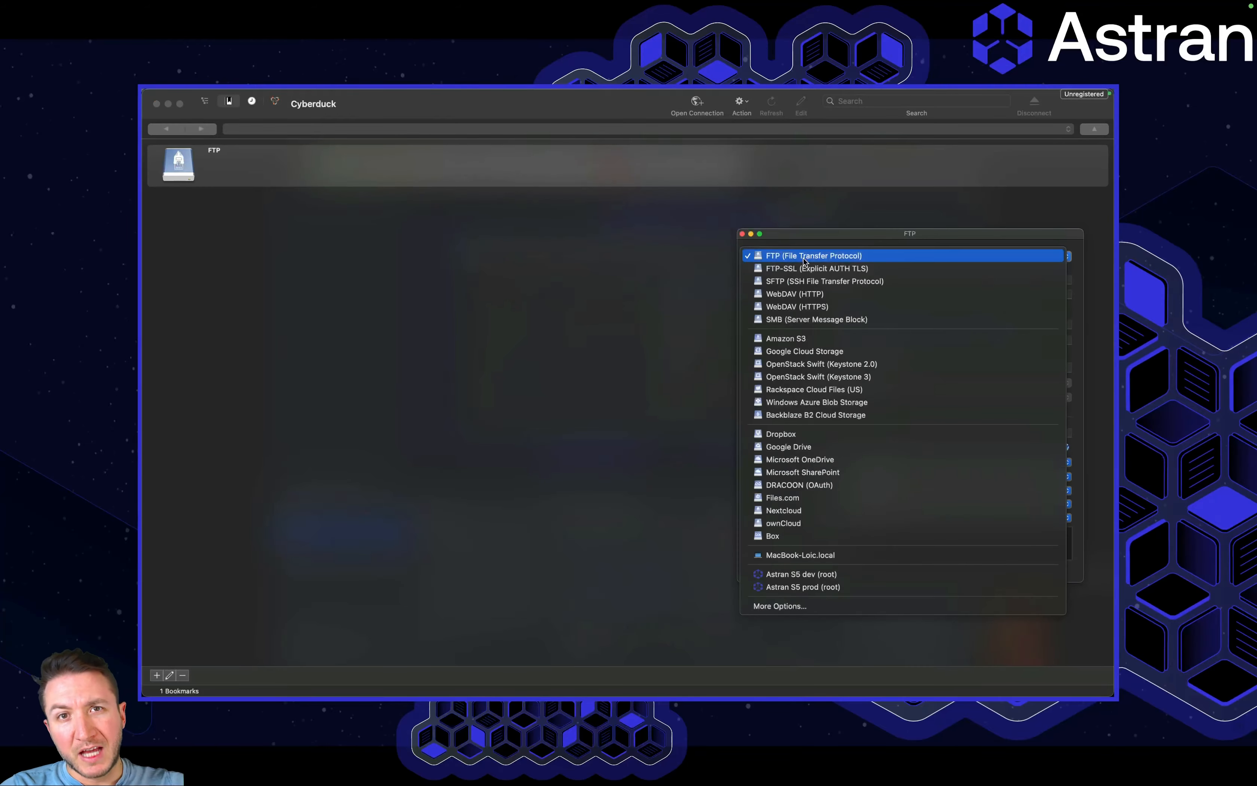
click(794, 338)
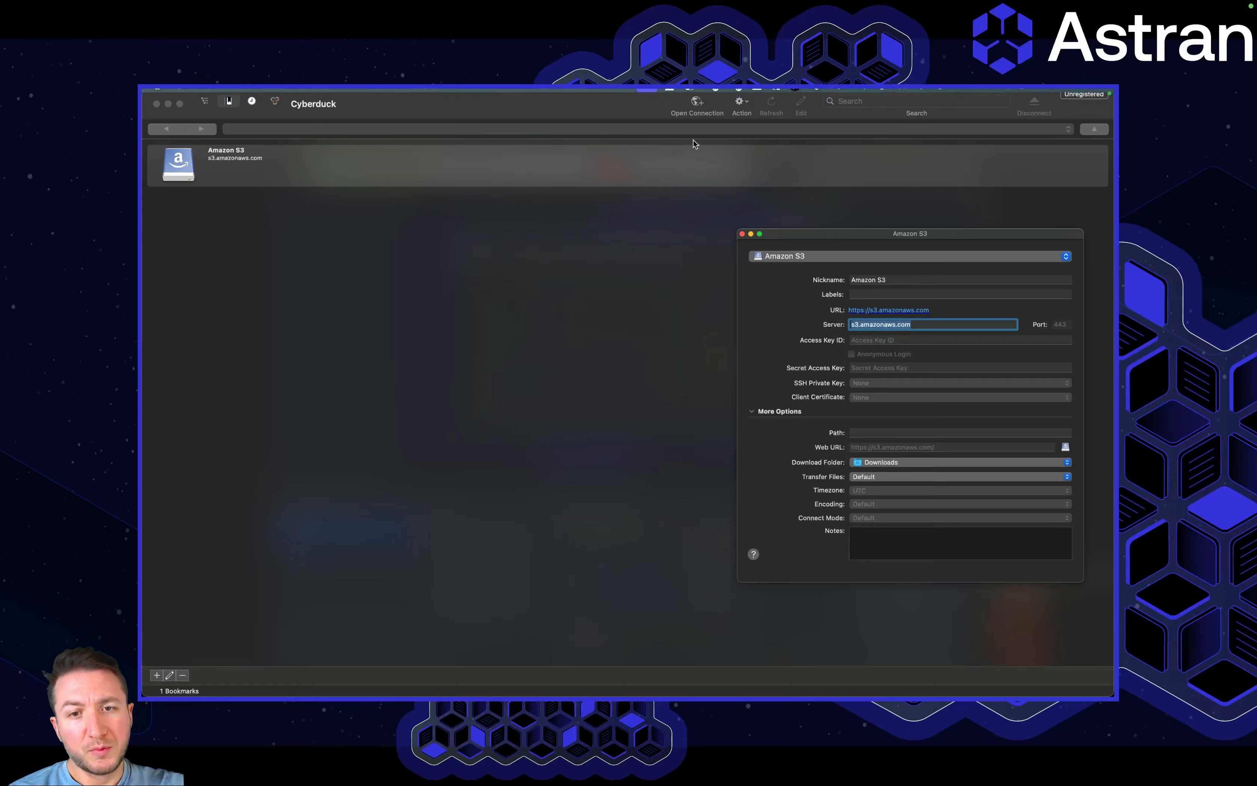
Delete the Amazon S3 bookmark and close its settings window
right_click(689, 154)
click(705, 193)
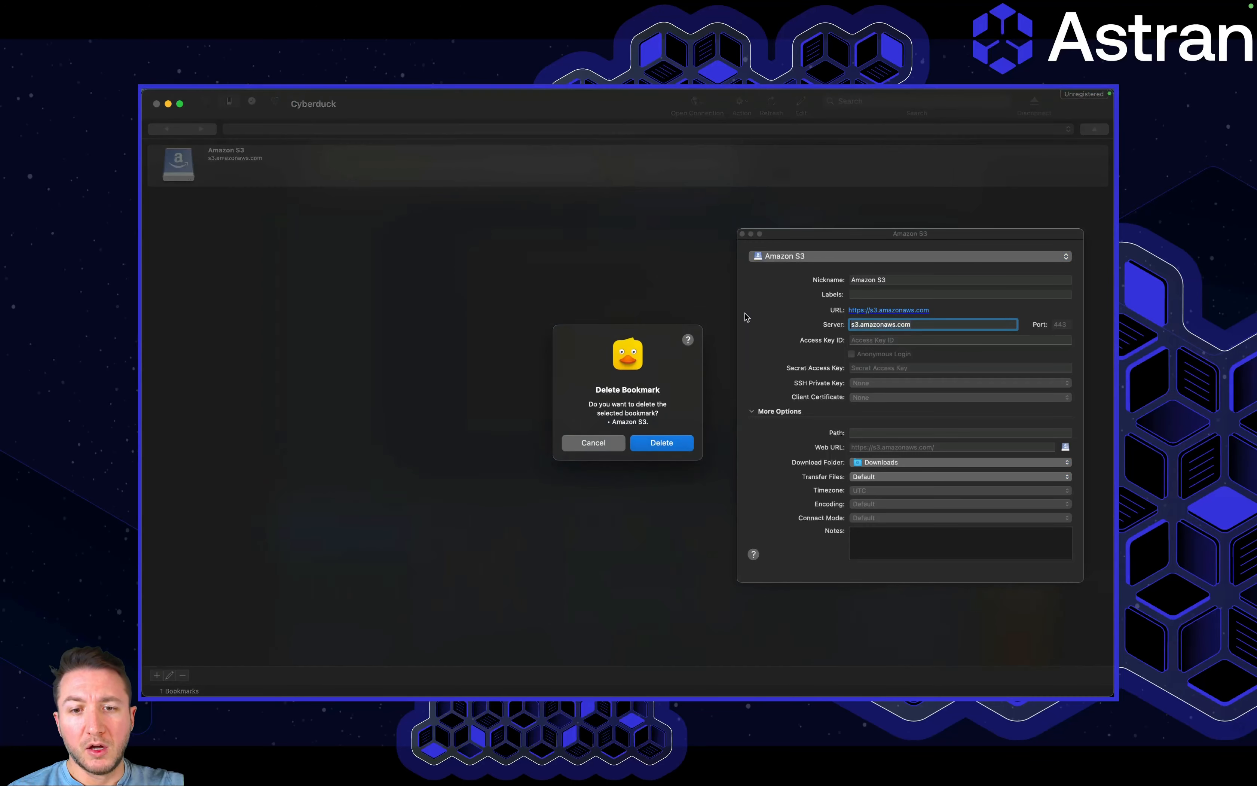
click(644, 442)
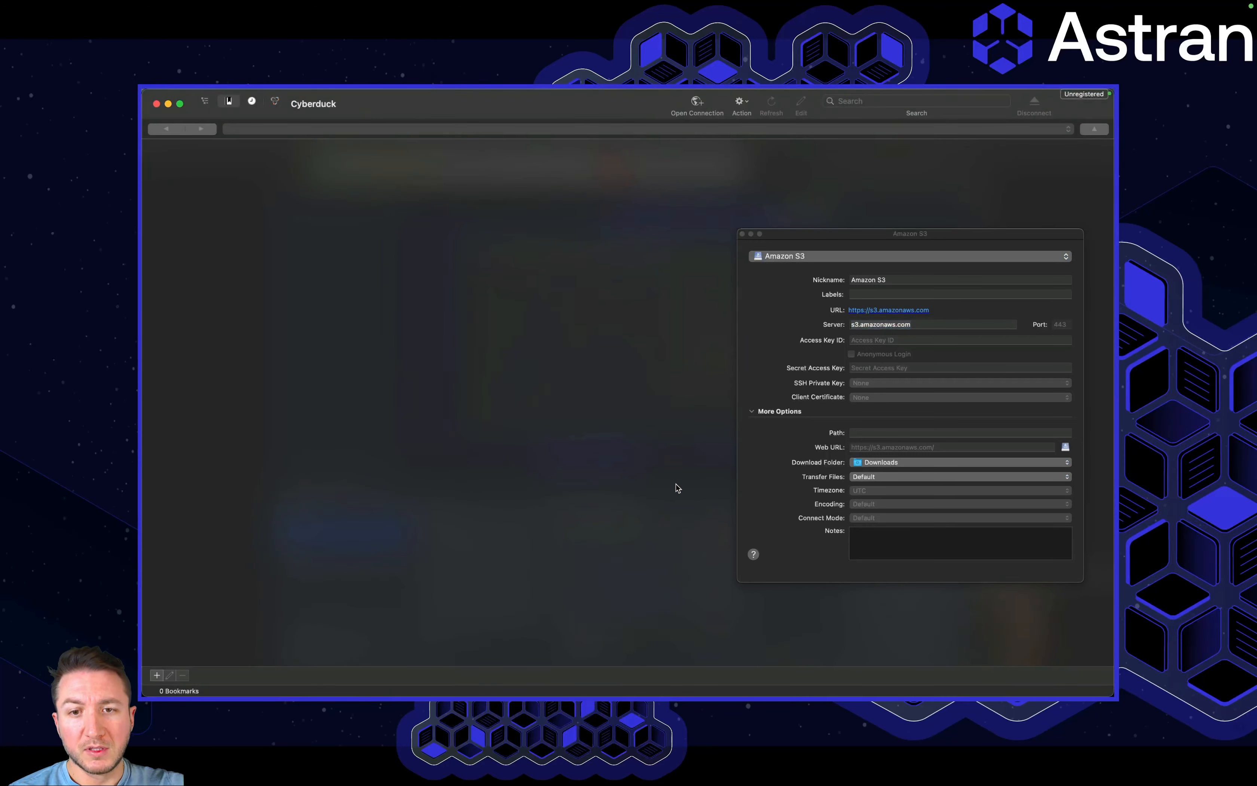
click(742, 234)
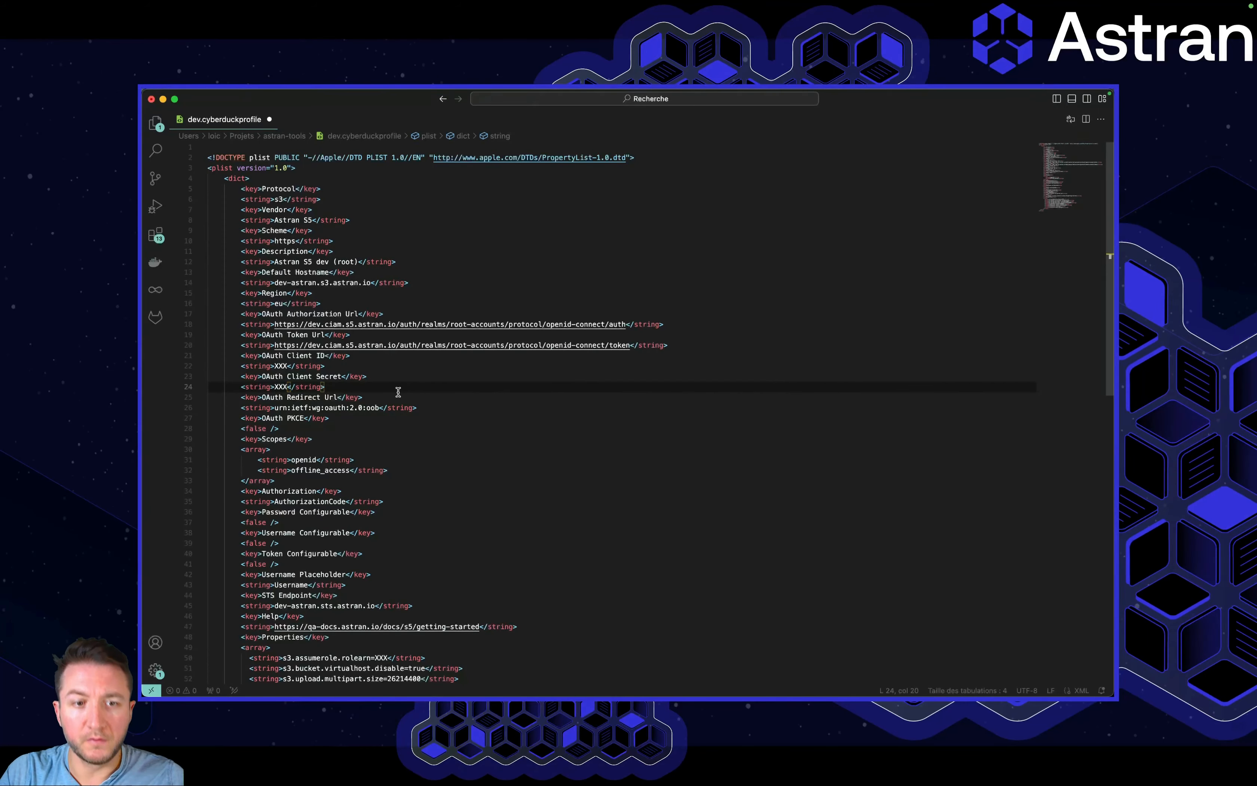
Review the OAuth URLs, redirect URL, STS endpoint and S3 connection properties in dev.cyberduckprofile in Visual Studio Code
drag(265, 314, 271, 349)
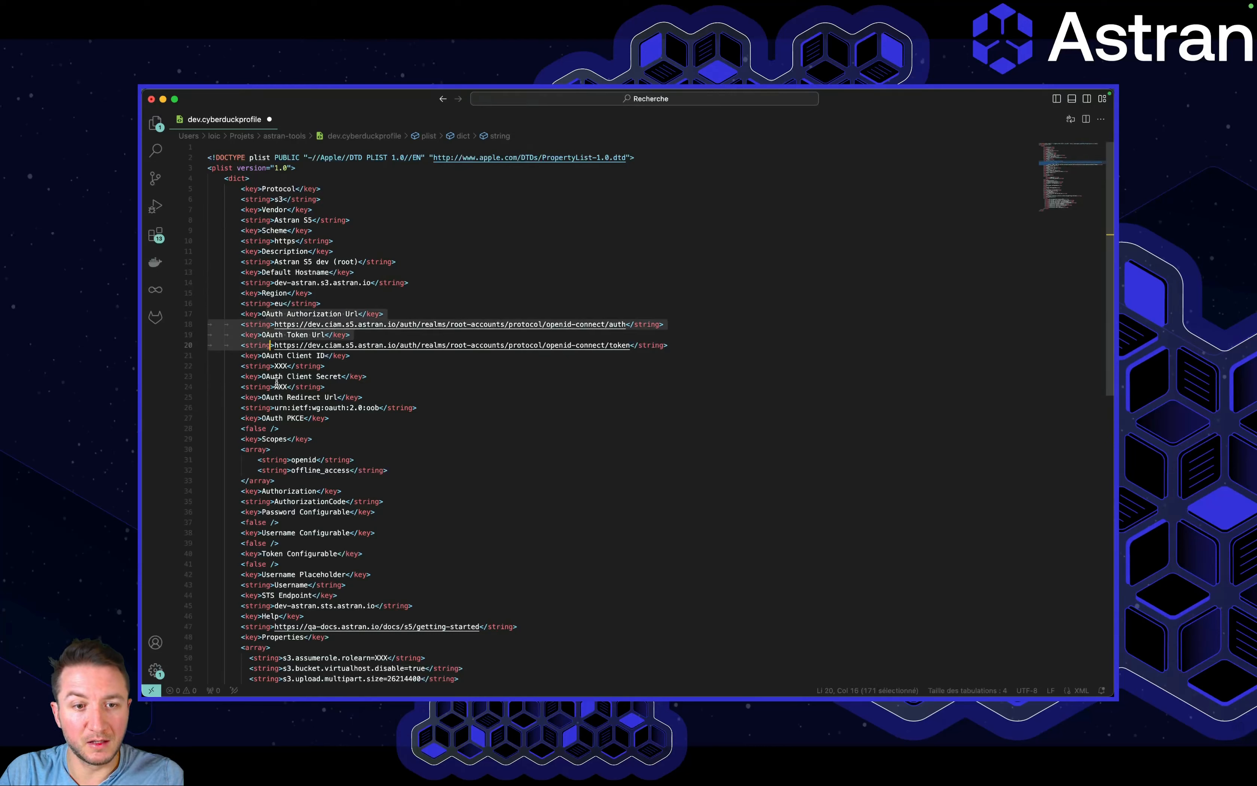
drag(270, 396, 273, 409)
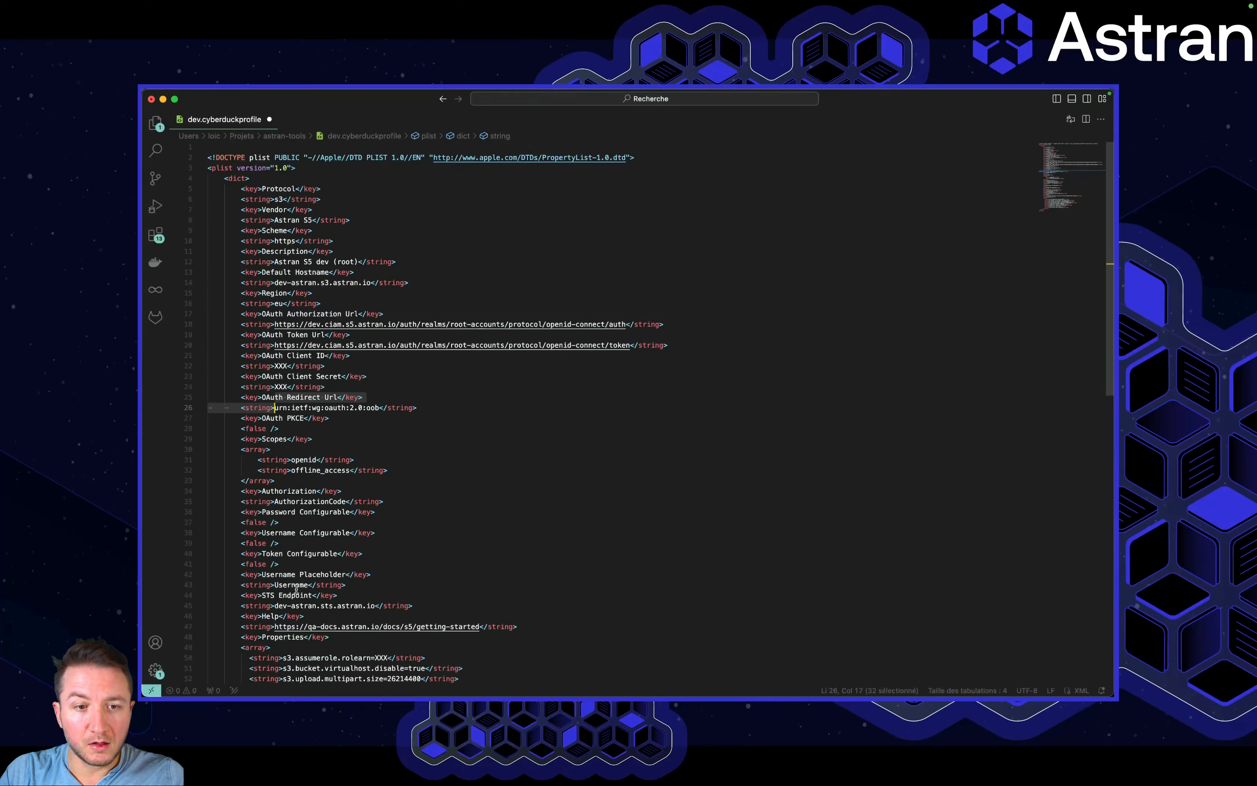
drag(291, 595, 291, 609)
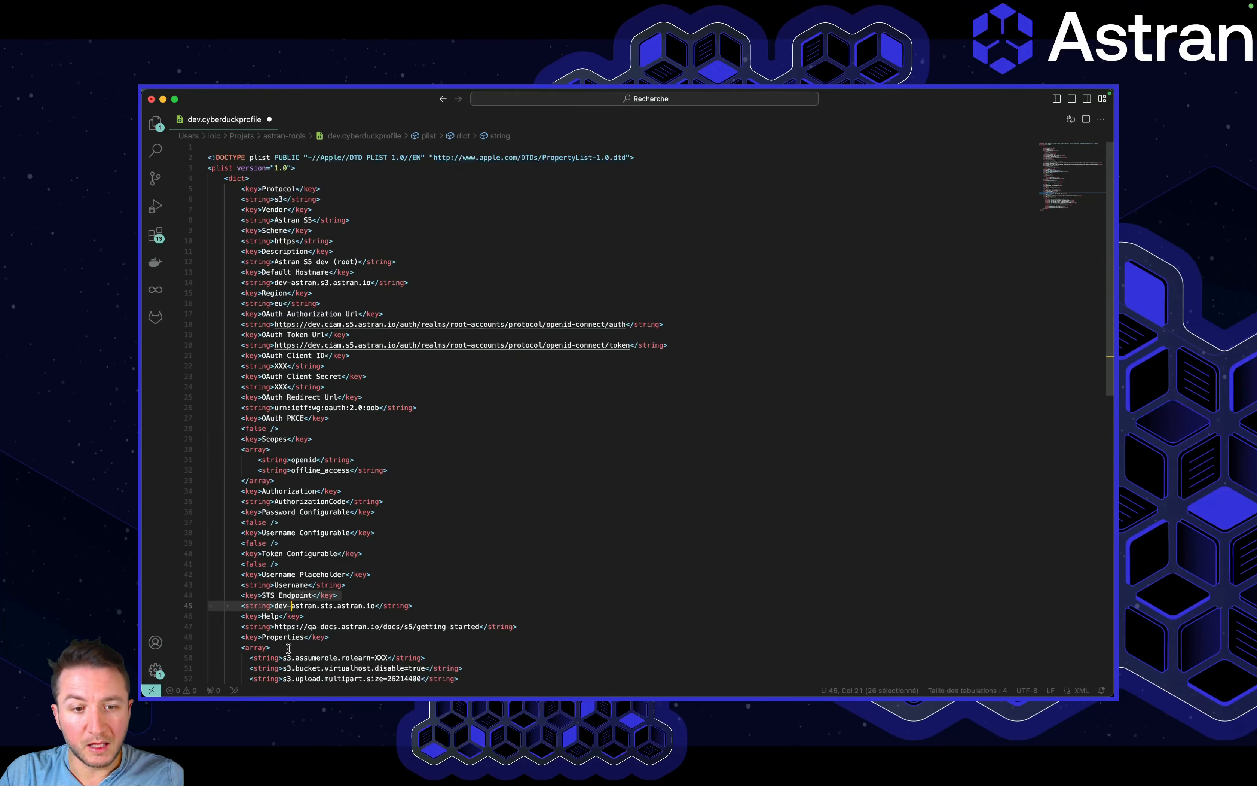
scroll(286, 642, down, 5)
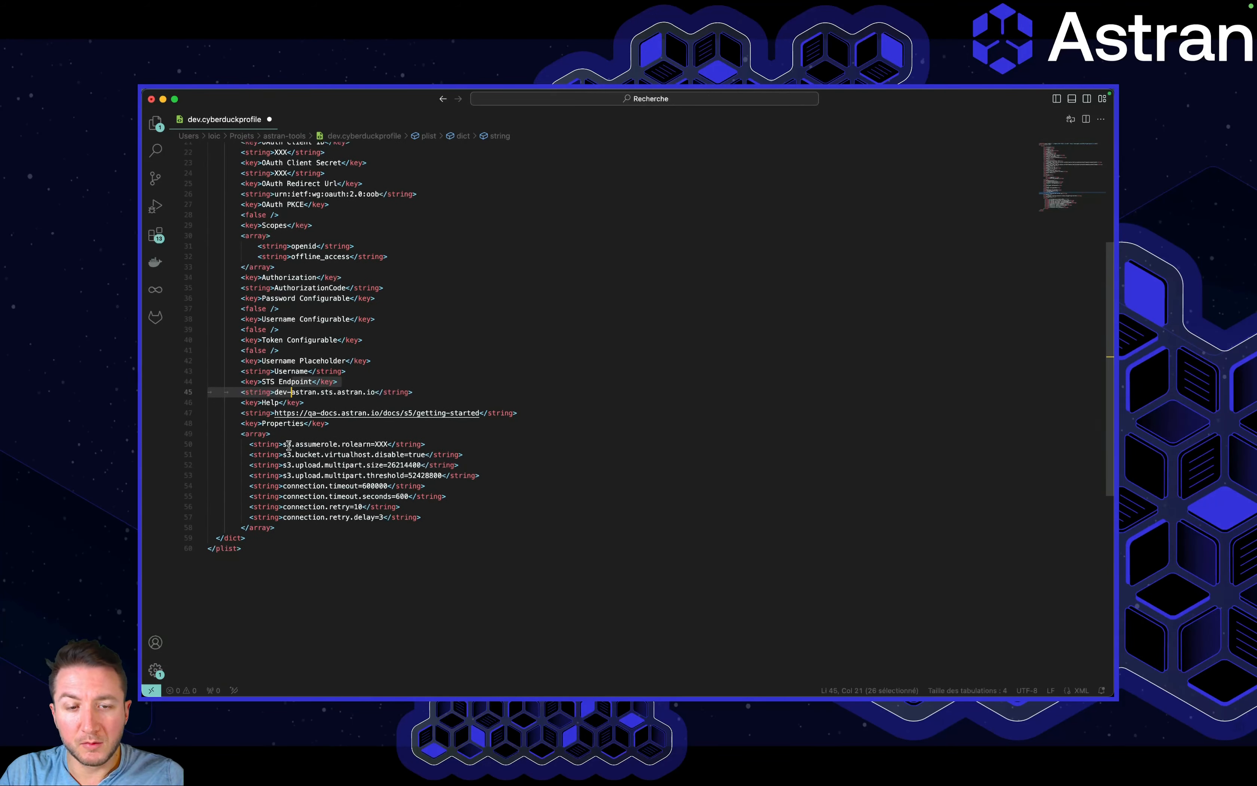
drag(287, 445, 295, 528)
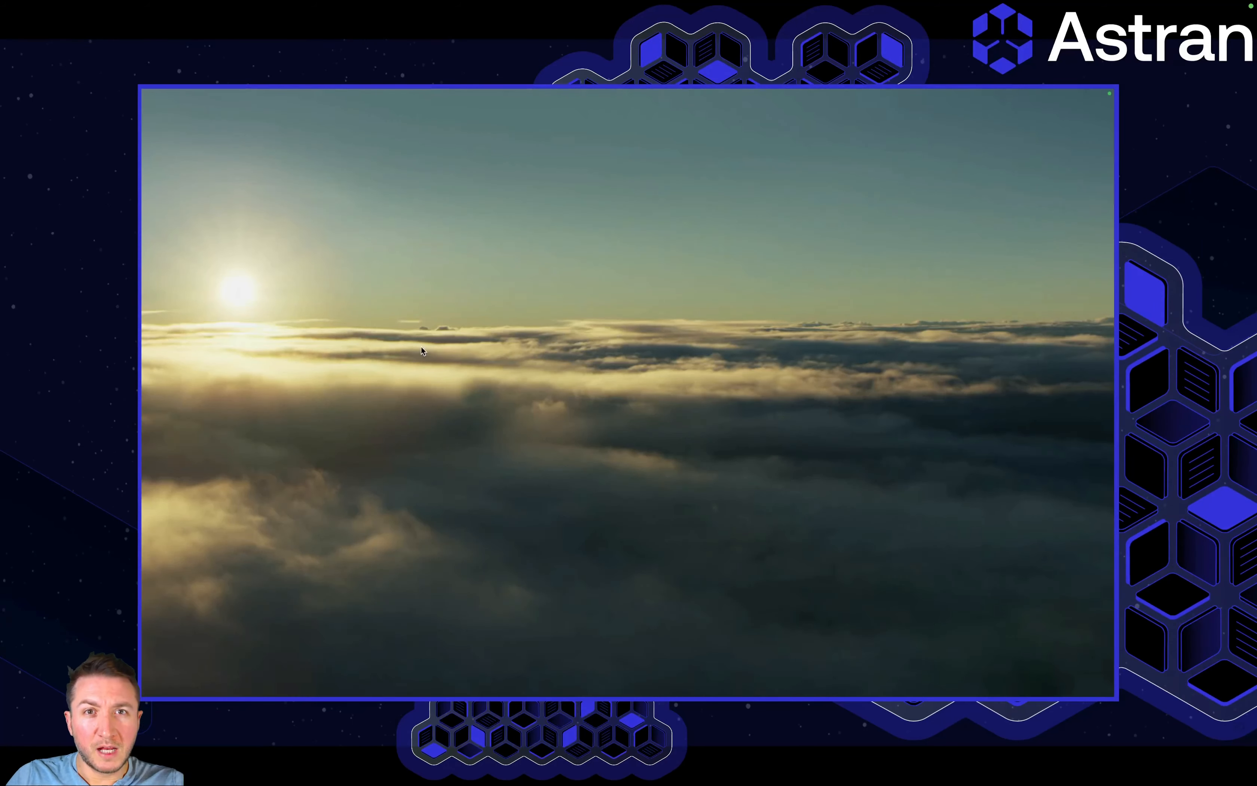
Launch astran-tools and start a new profile with the profile name Demo
key(super+space)
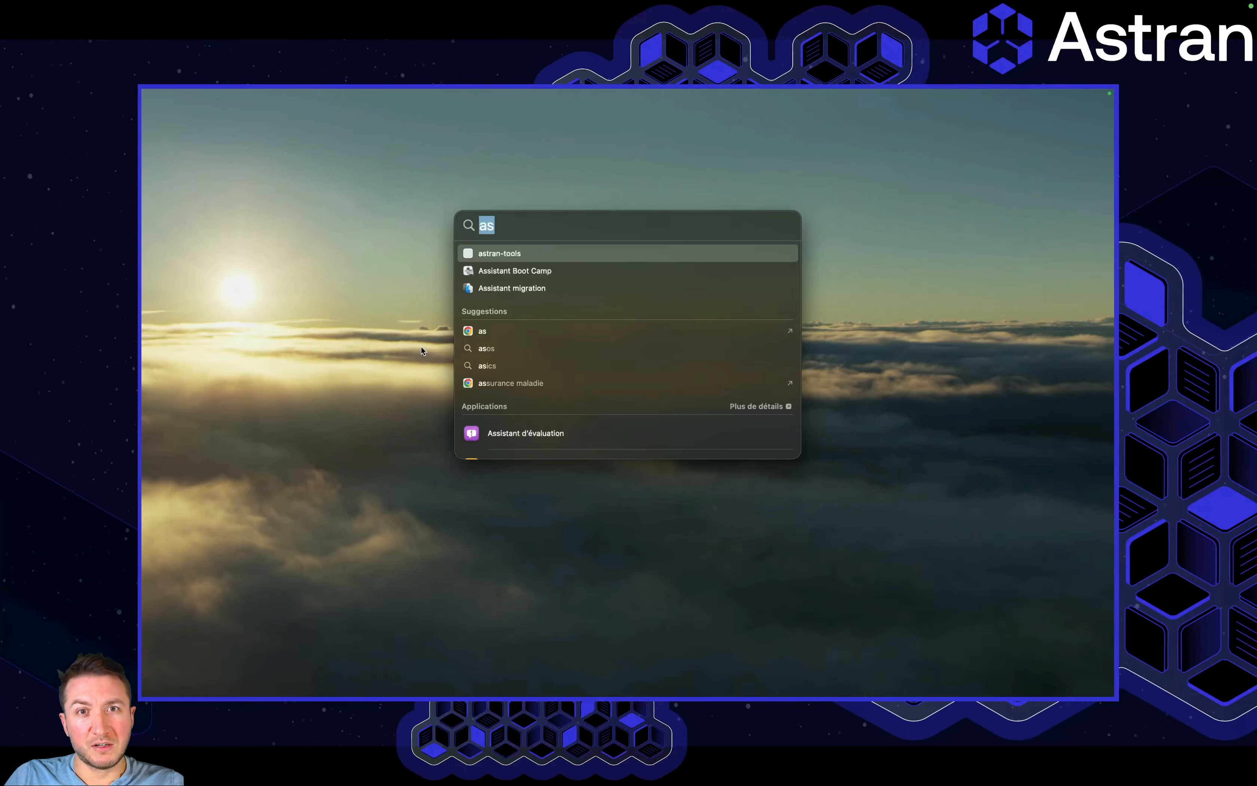
click(487, 255)
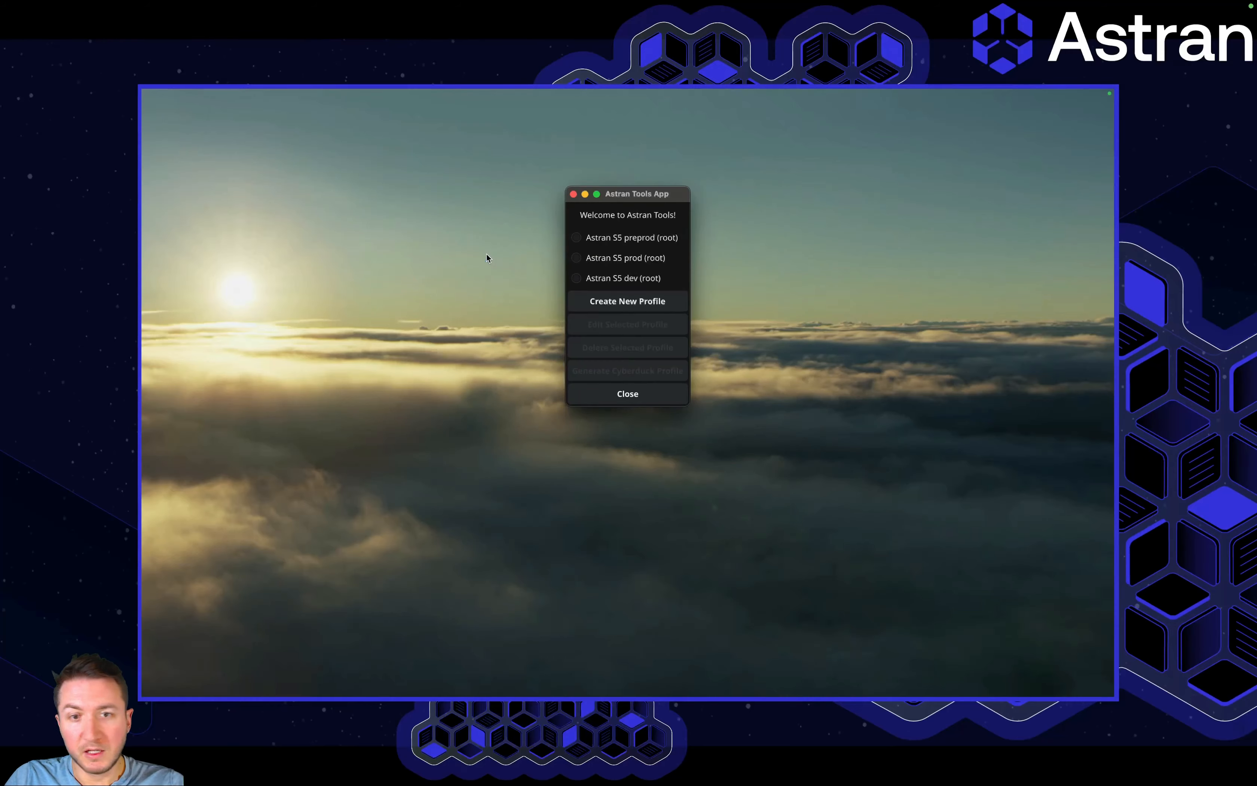
click(590, 302)
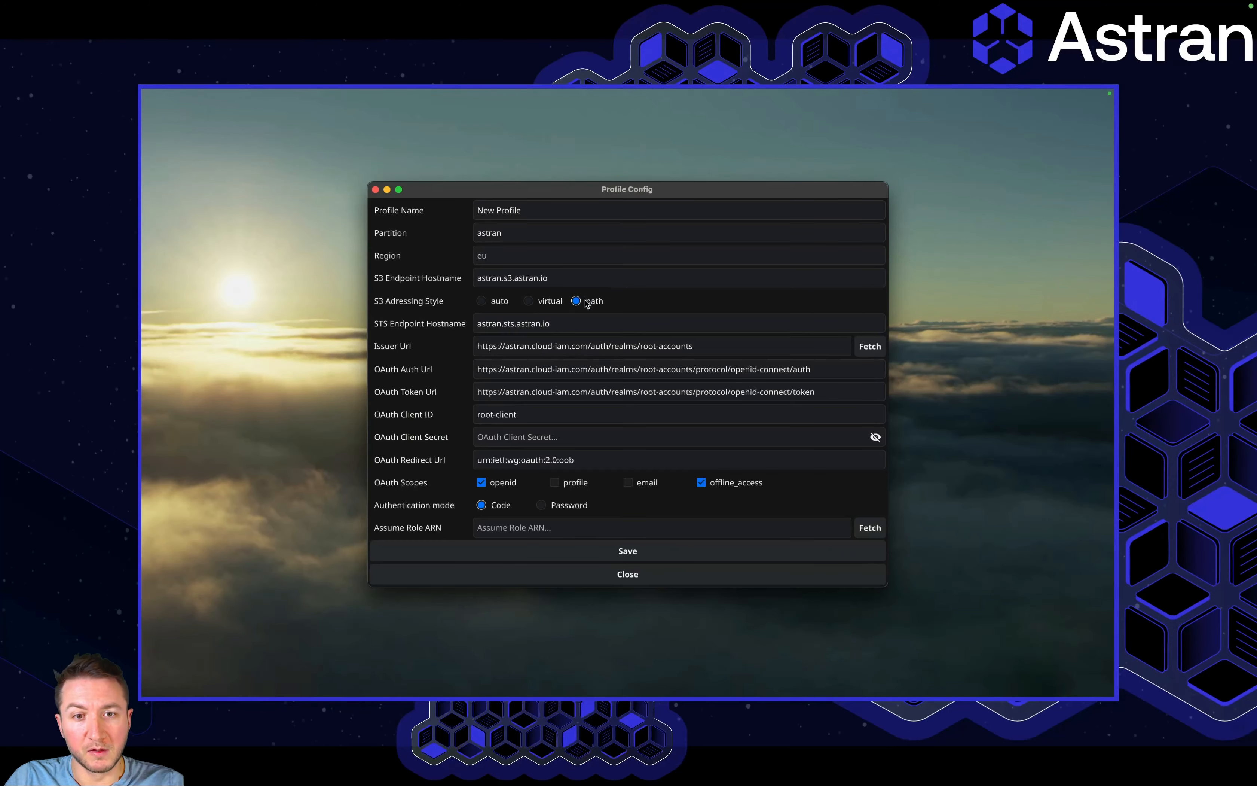
click(522, 210)
key(super+a)
text(D)
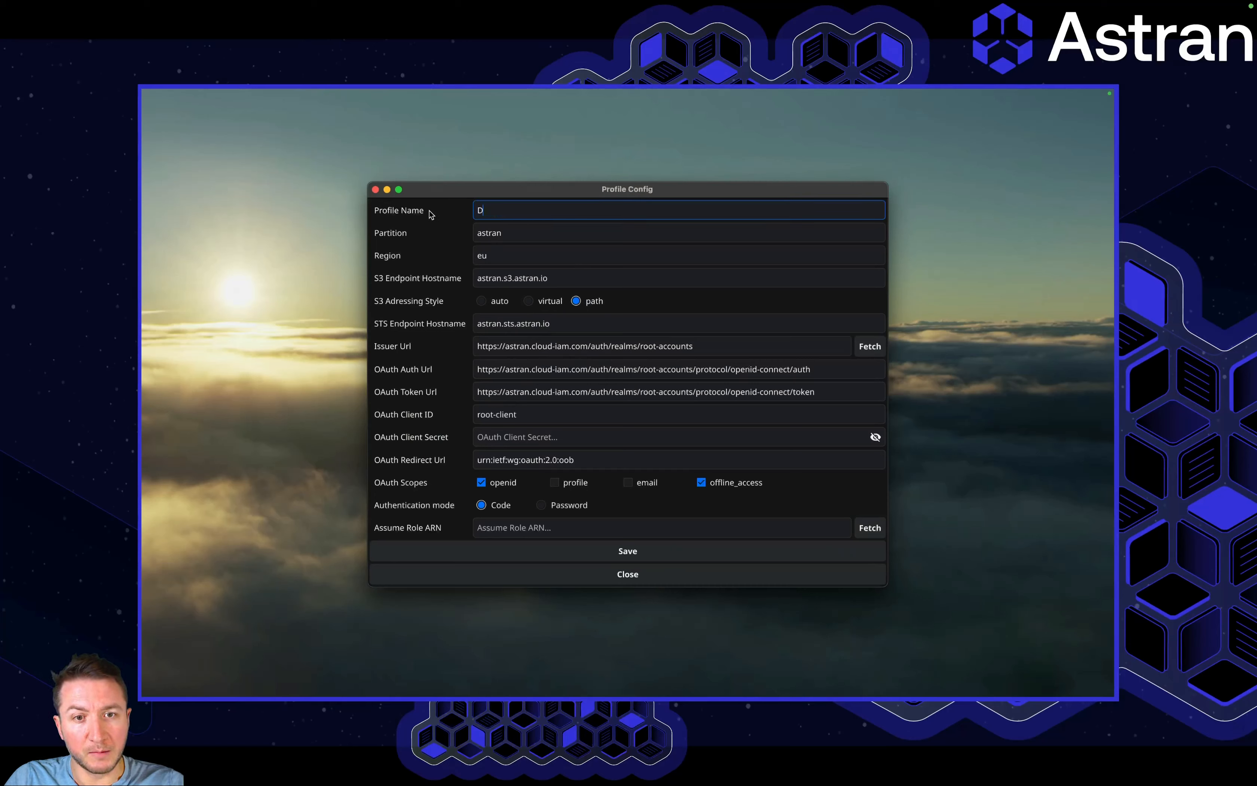
text(emo)
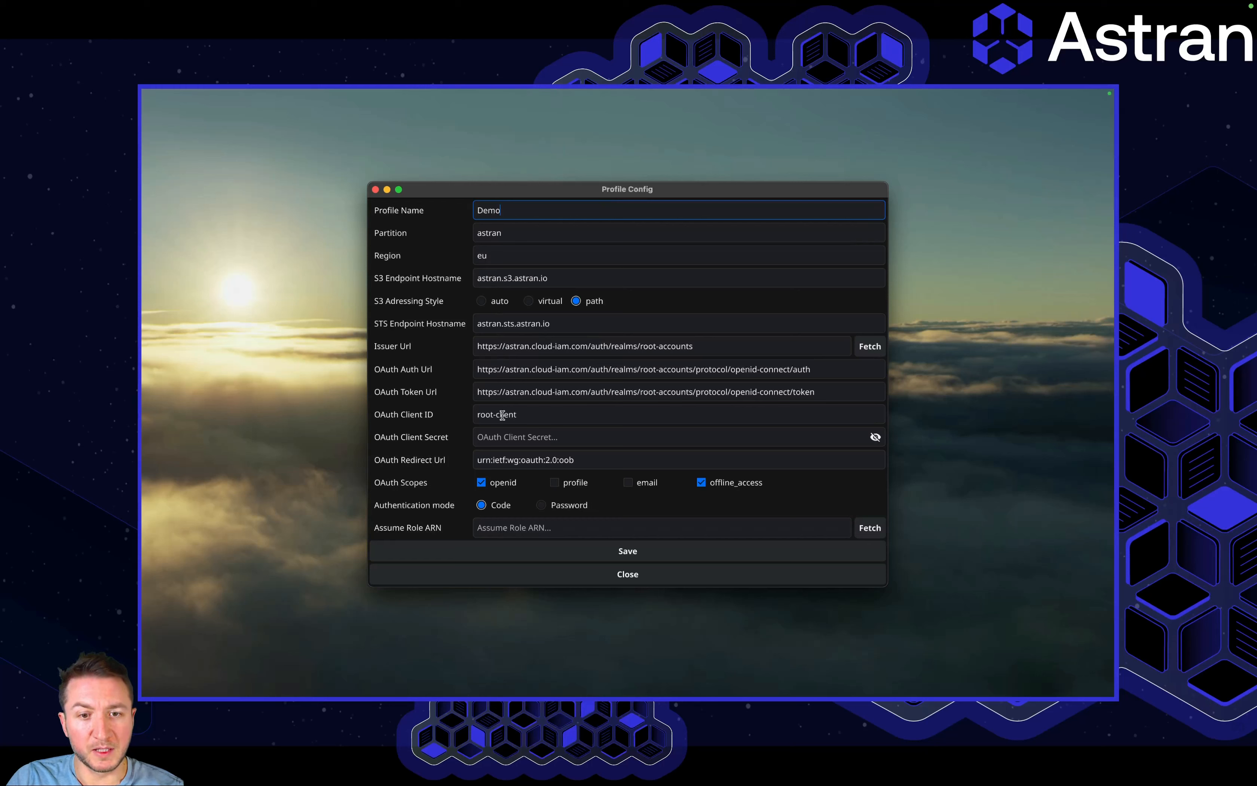
Start fetching the Assume Role ARN and sign in through the browser with the saved production account's username and password
click(870, 528)
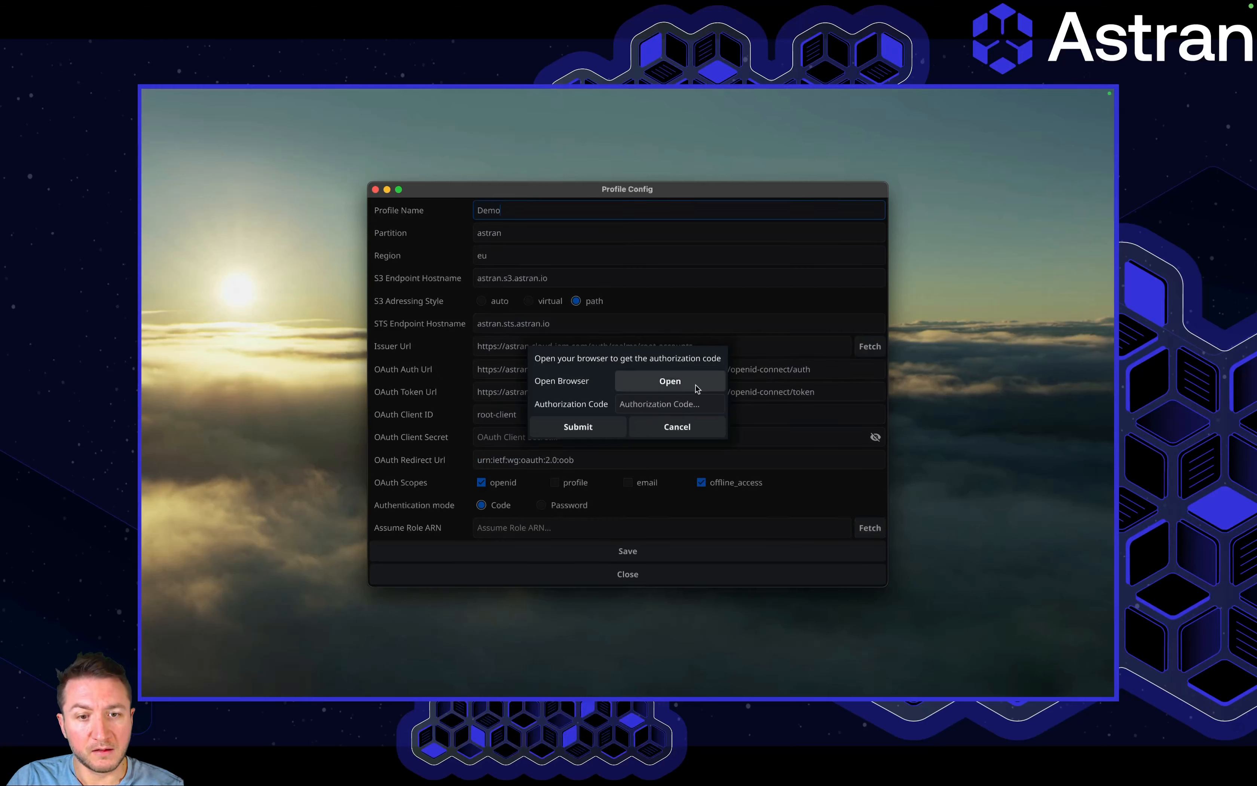
click(681, 386)
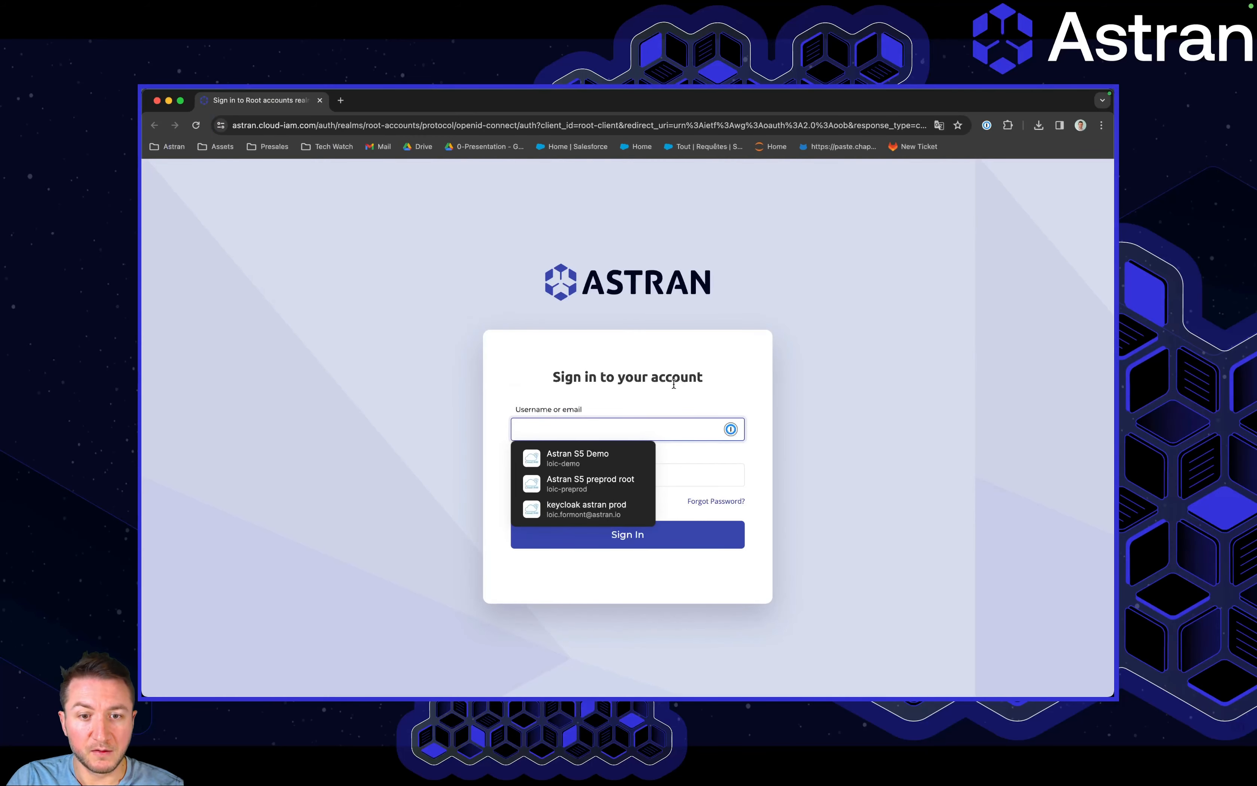
click(598, 502)
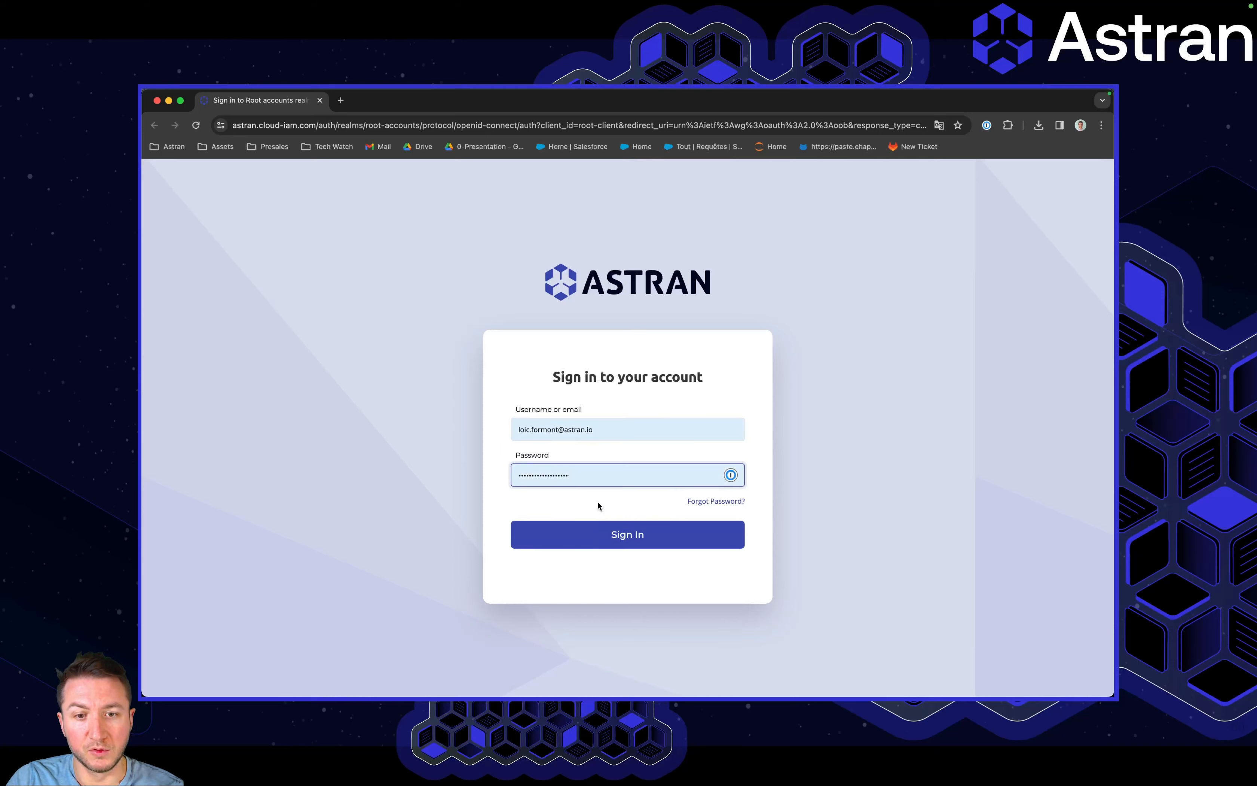
click(590, 544)
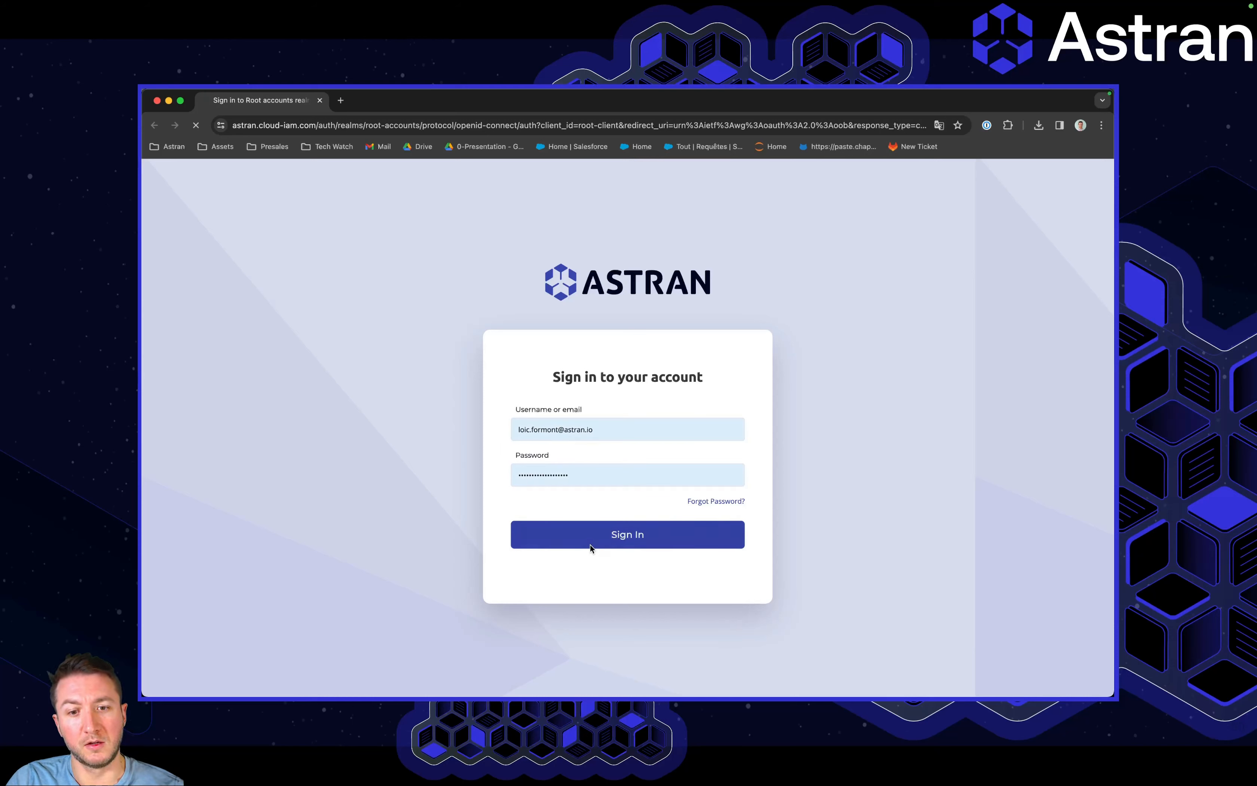
Copy the authorization code from the browser into Astran Tools to fetch the Assume Role ARN, and save the Demo profile
triple_click(598, 501)
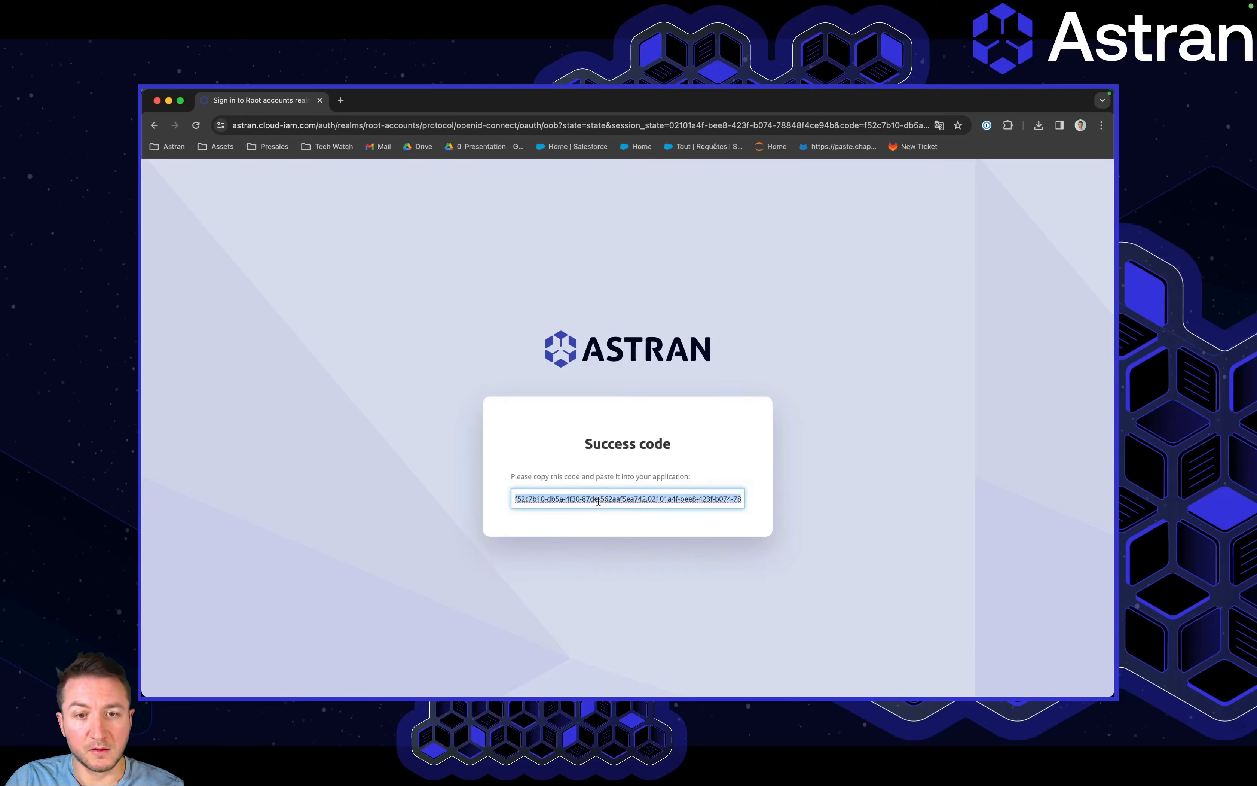
key(ctrl+Right)
click(644, 408)
key(ctrl+v)
click(602, 427)
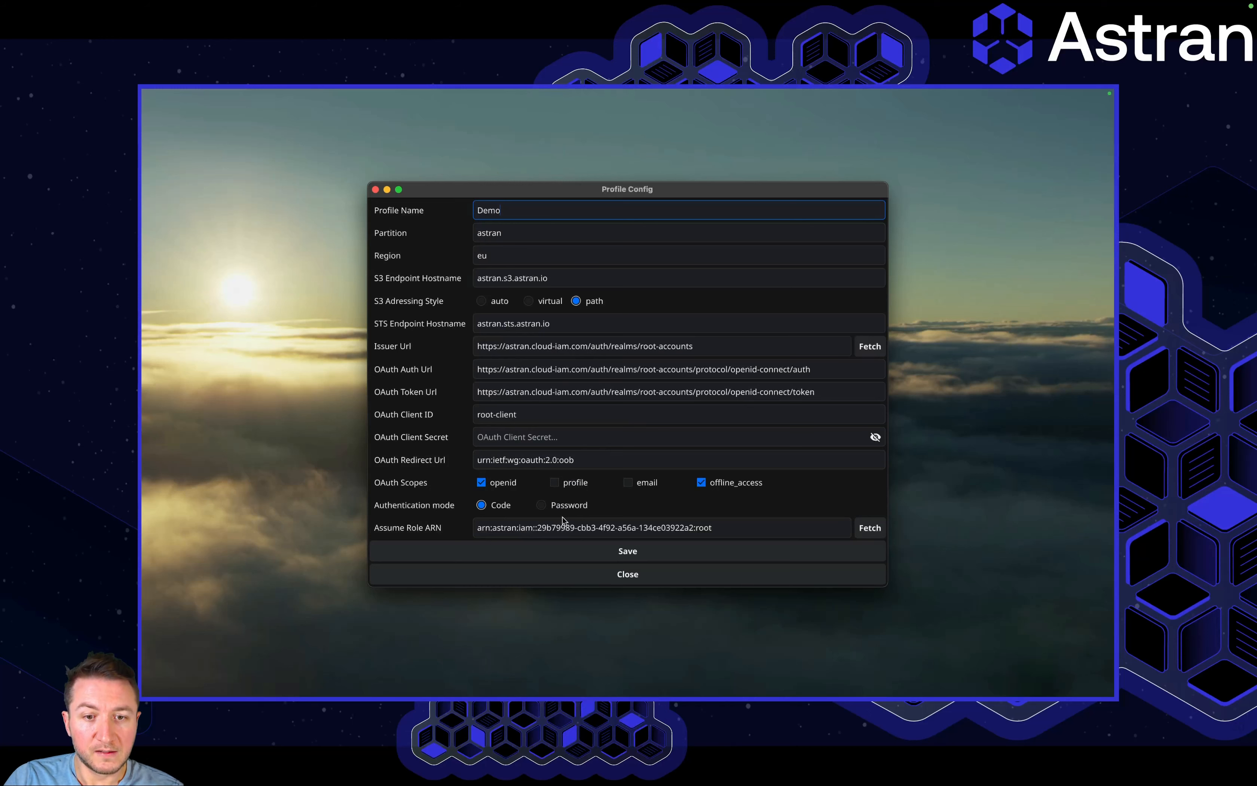
click(557, 554)
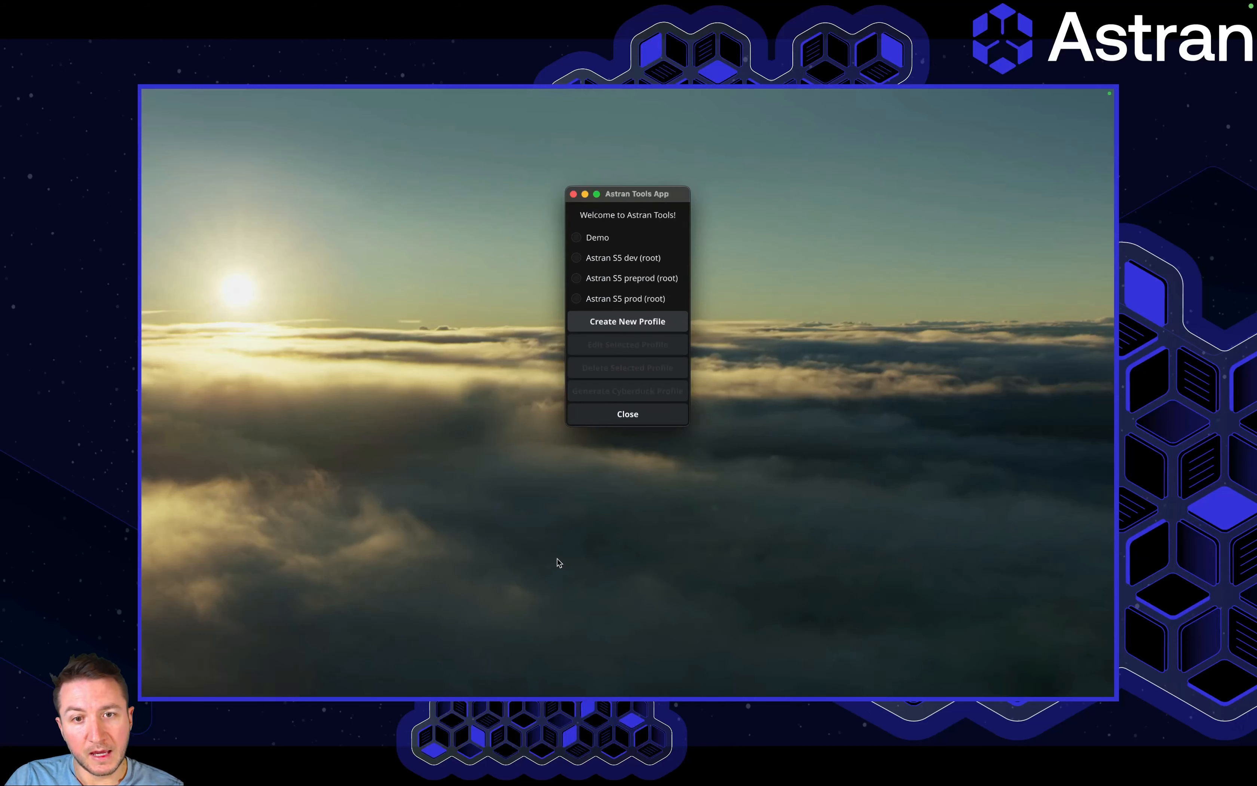
Generate a Cyberduck profile from Demo, saving it as demo.cyberduckprofile in the Demo folder, and close the tool
click(577, 239)
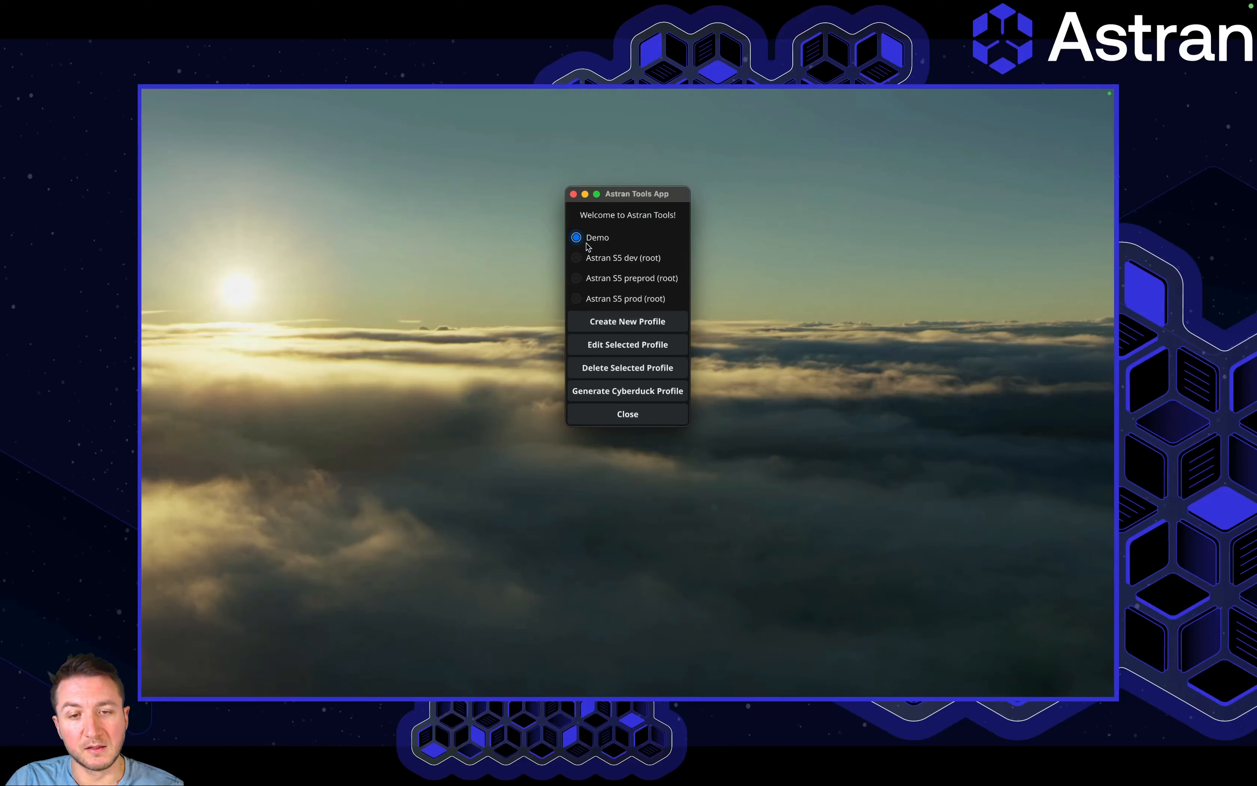
click(623, 390)
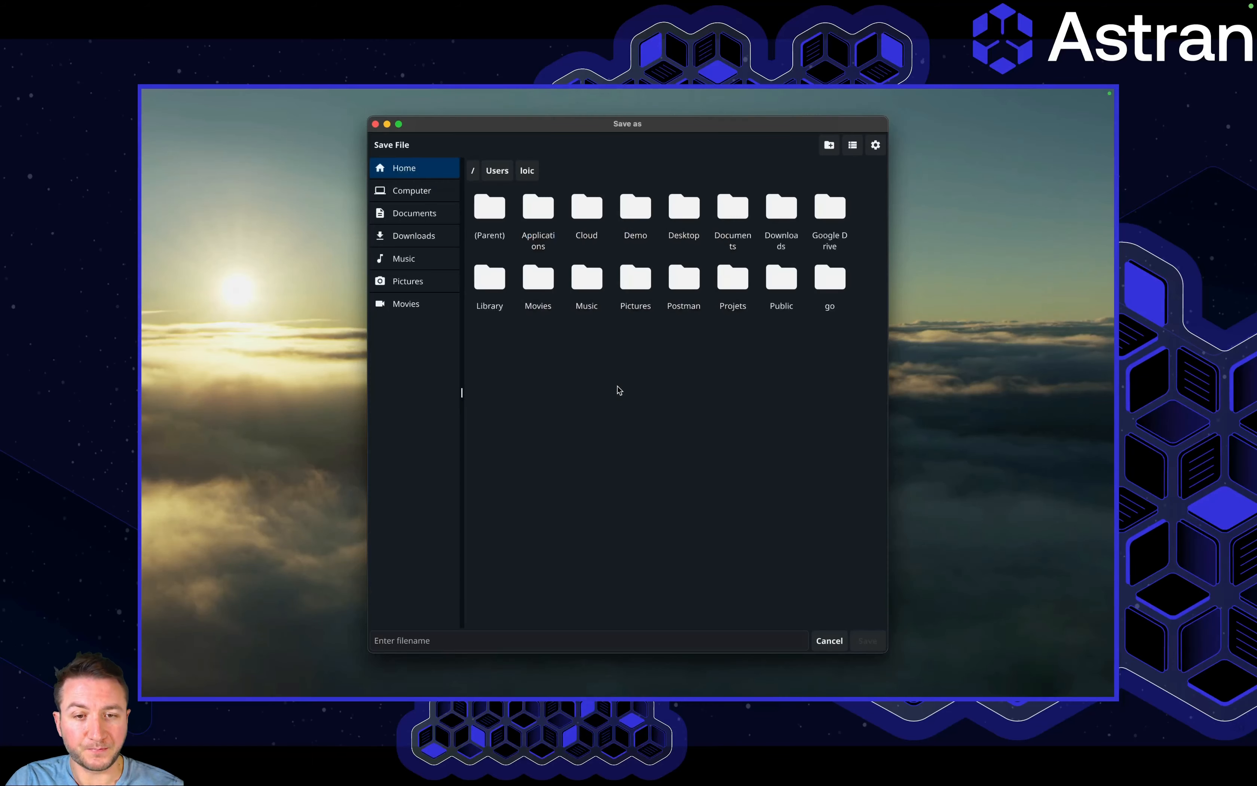
double_click(635, 208)
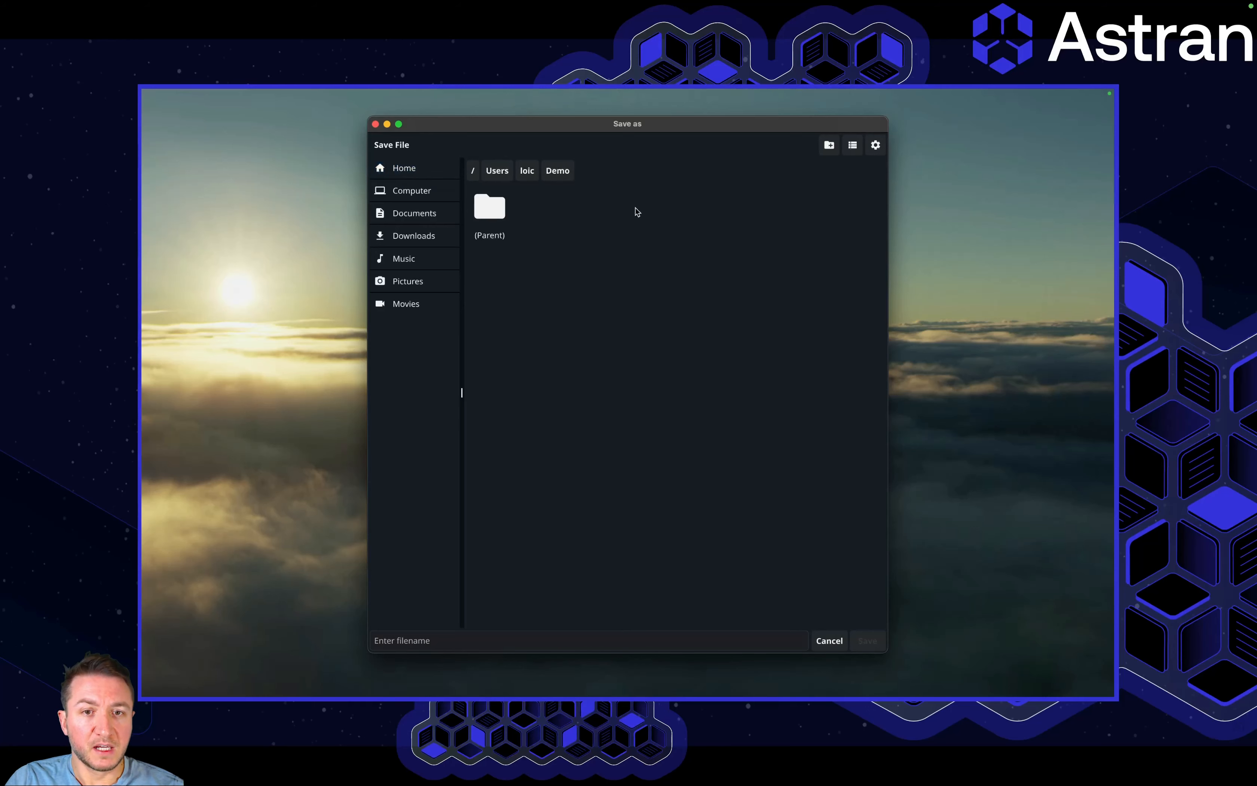
click(505, 639)
text(dem)
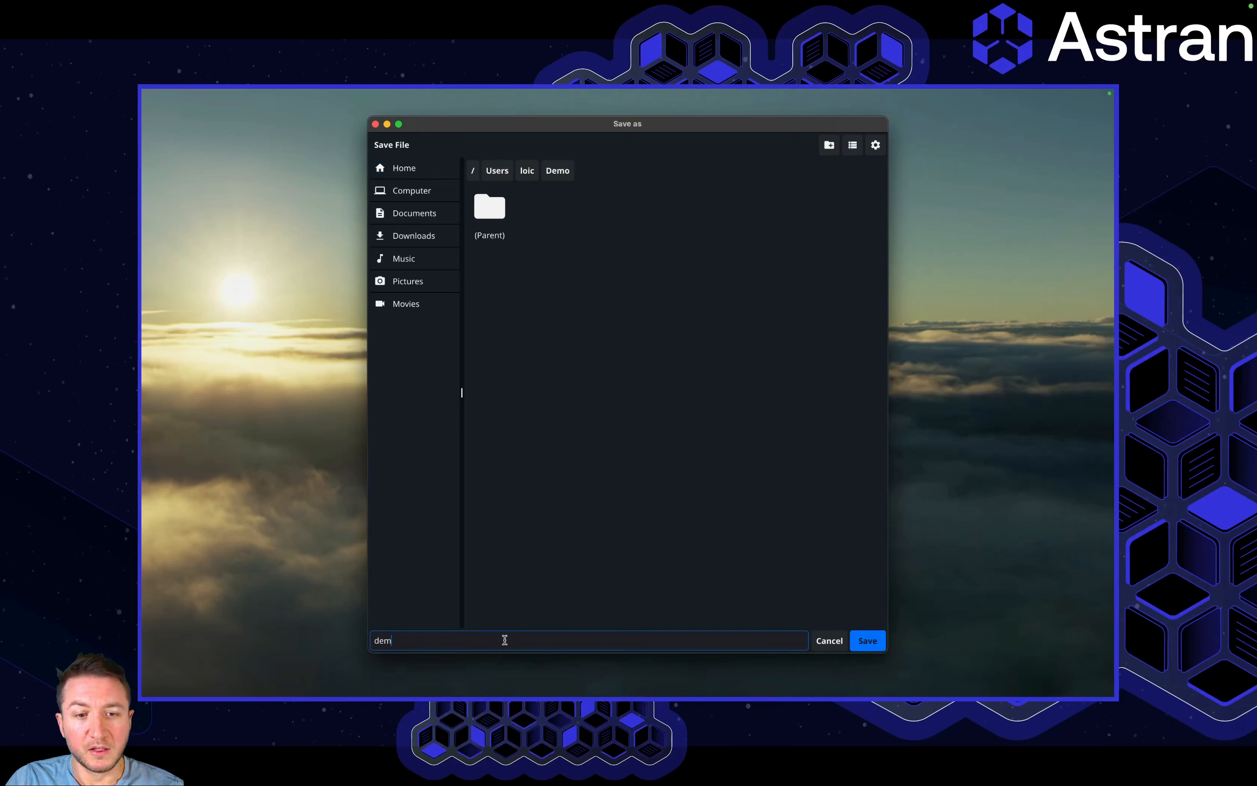
text(o.cyberd)
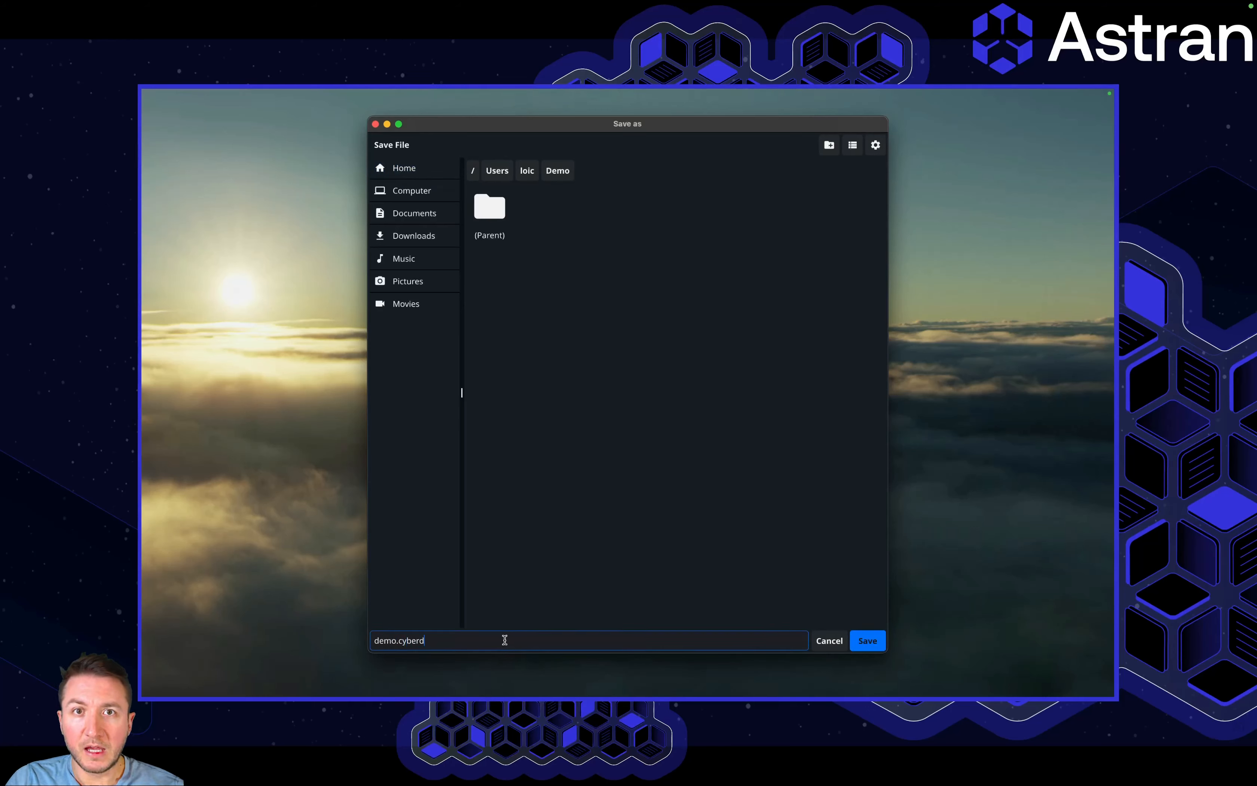
text(uckprofile)
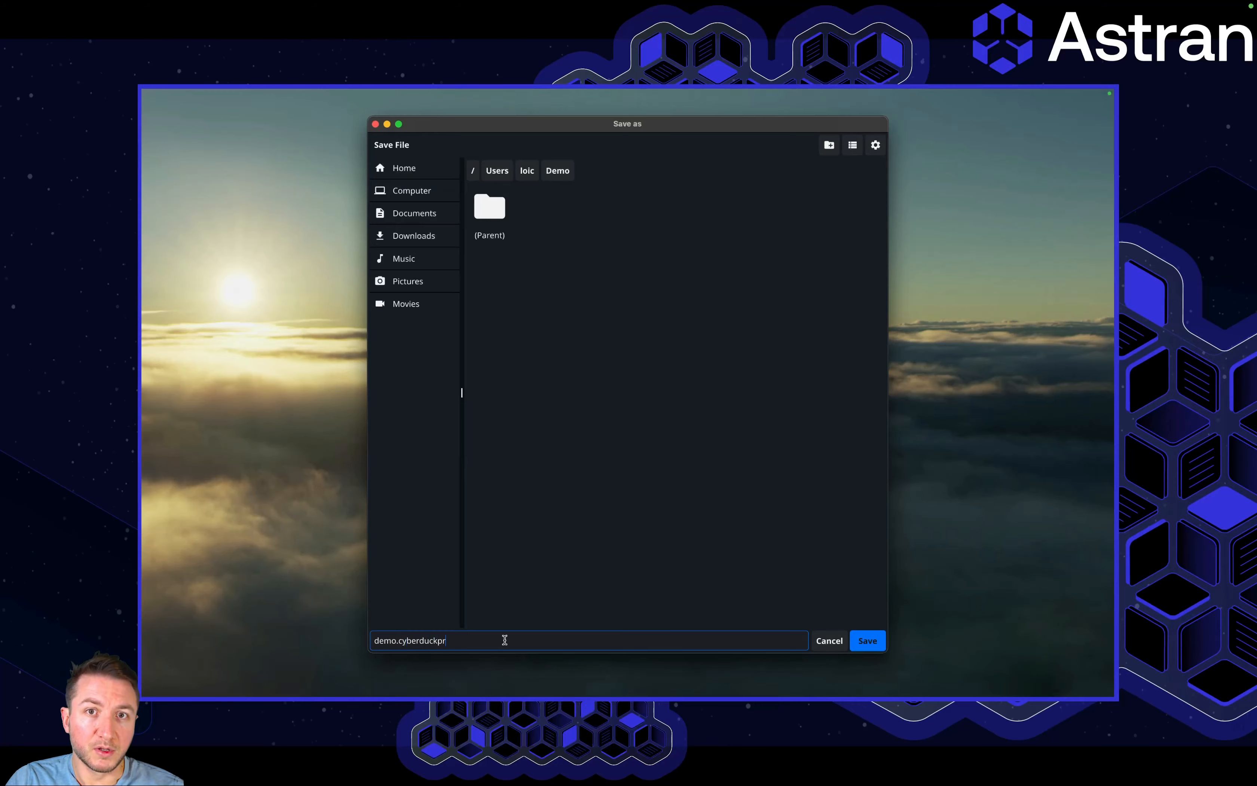
click(866, 643)
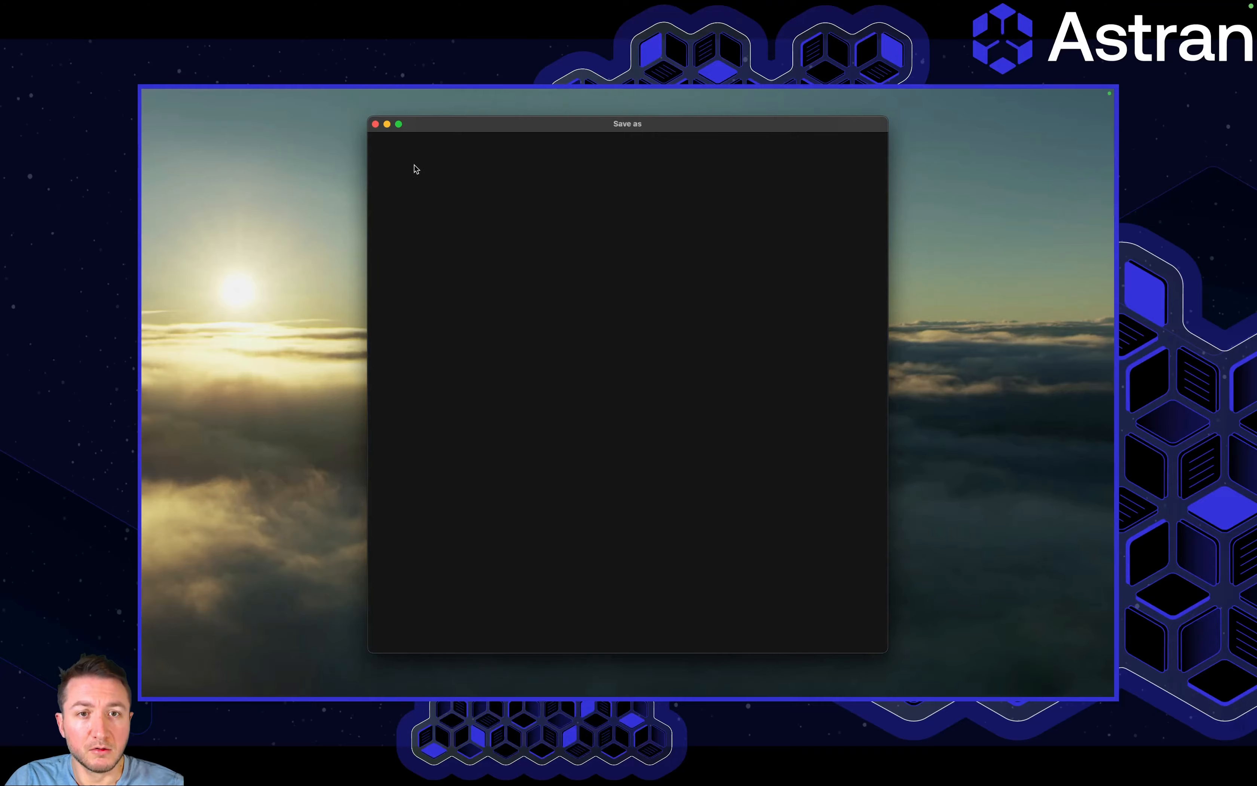
click(374, 123)
click(610, 418)
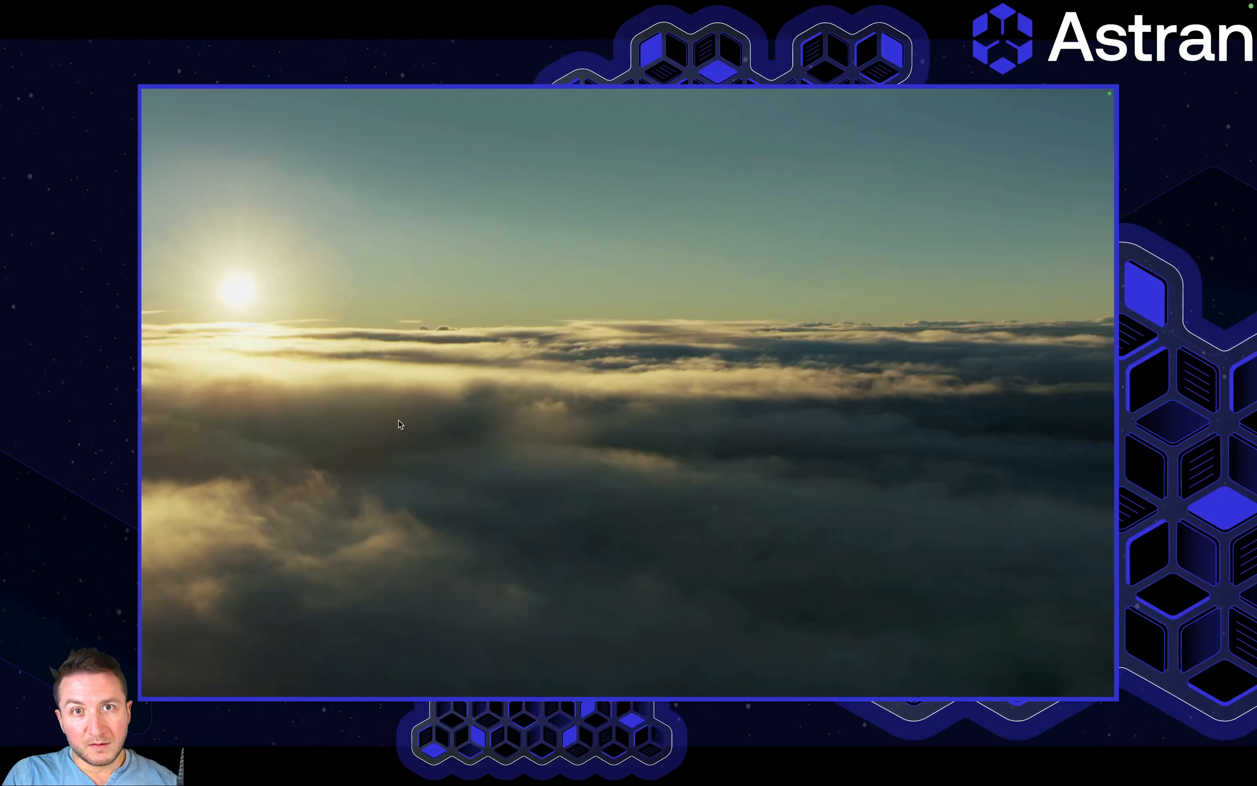
Load demo.cyberduckprofile from the Demo folder into Cyberduck and show the new bookmark's list of connection types
mouse_move(329, 691)
right_click(251, 683)
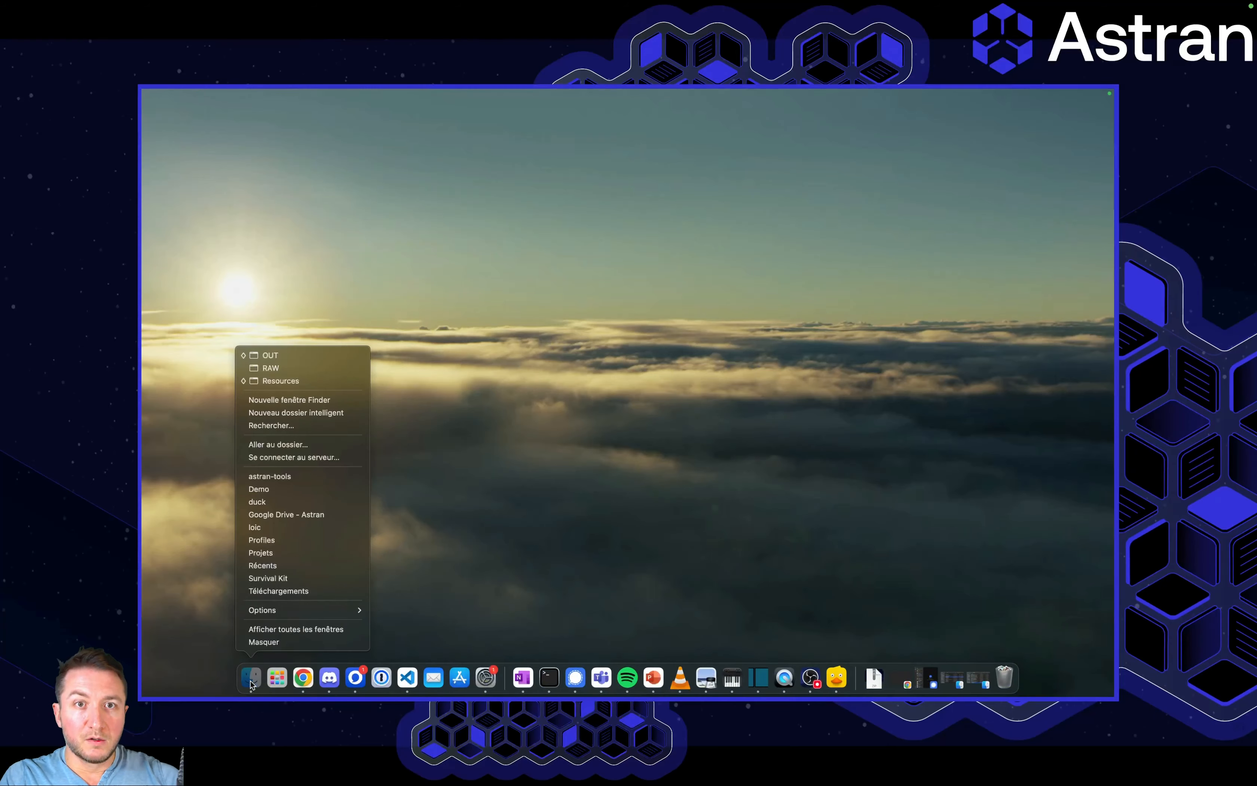
click(292, 491)
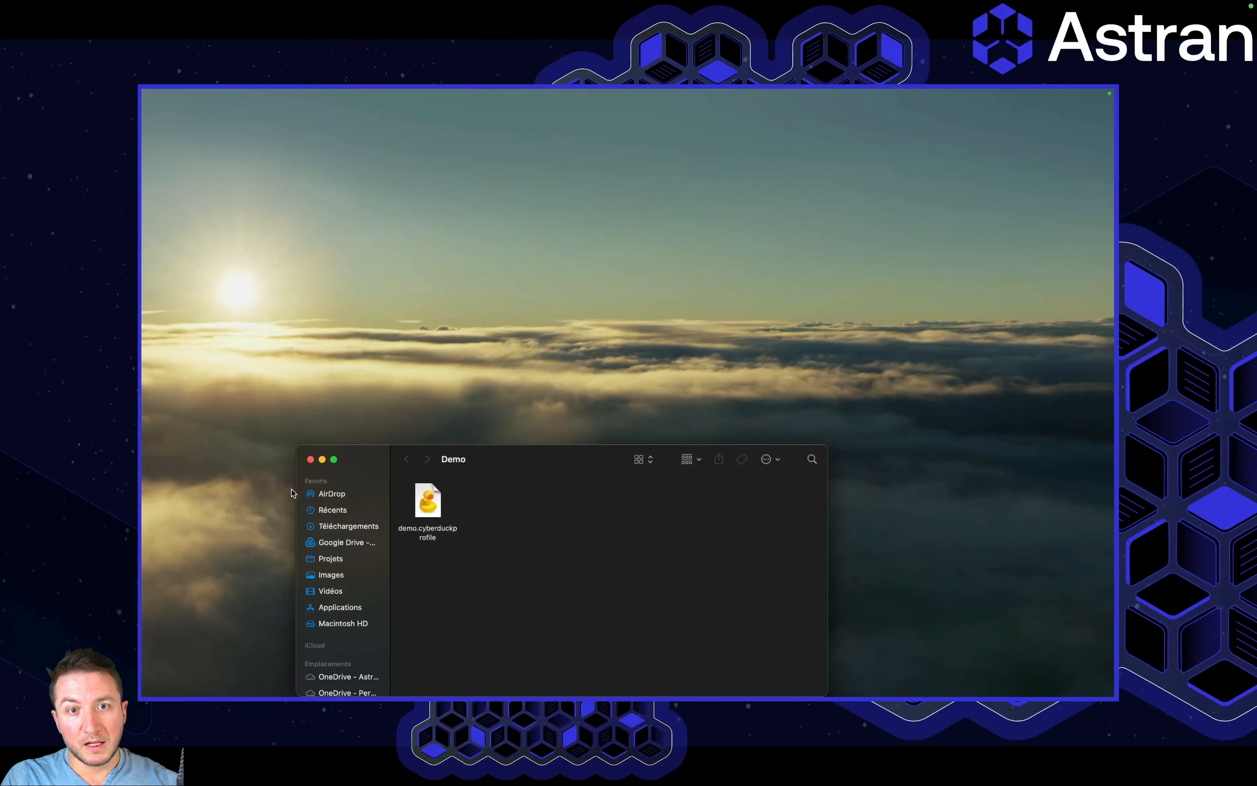
double_click(432, 505)
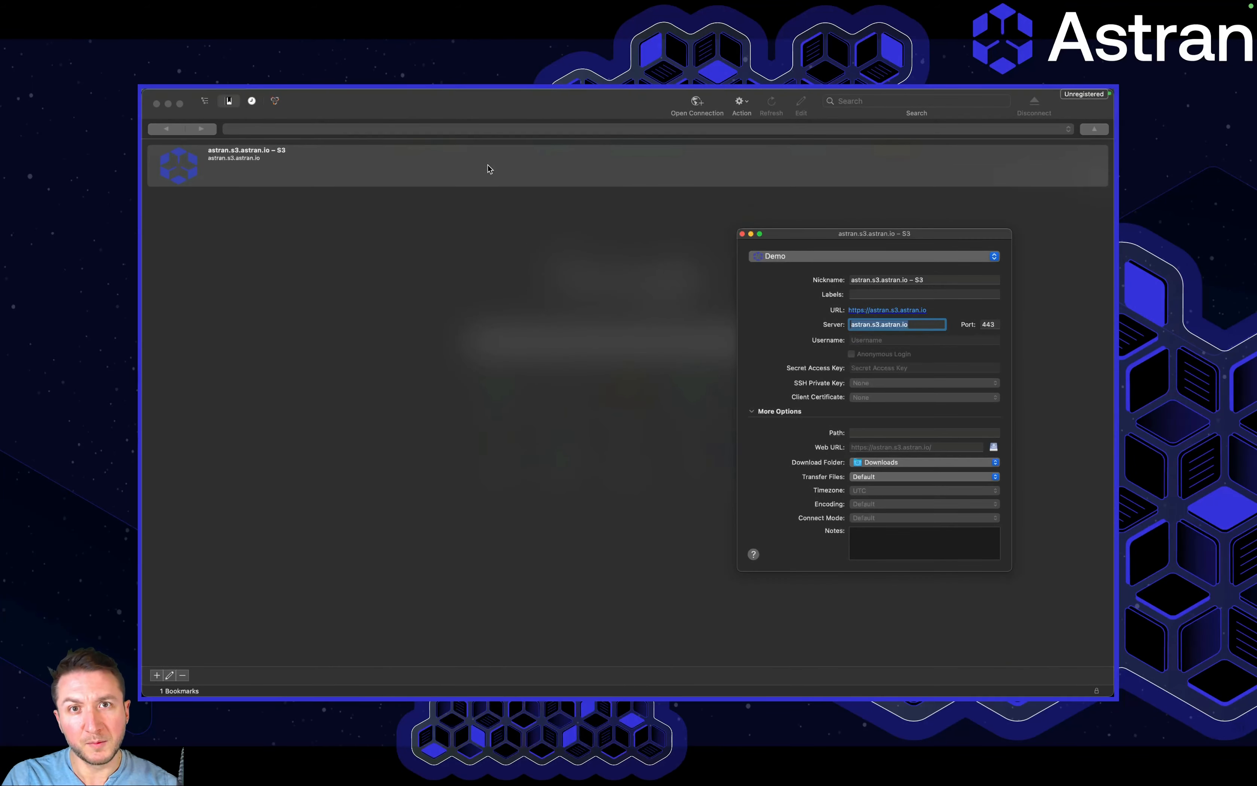
click(770, 256)
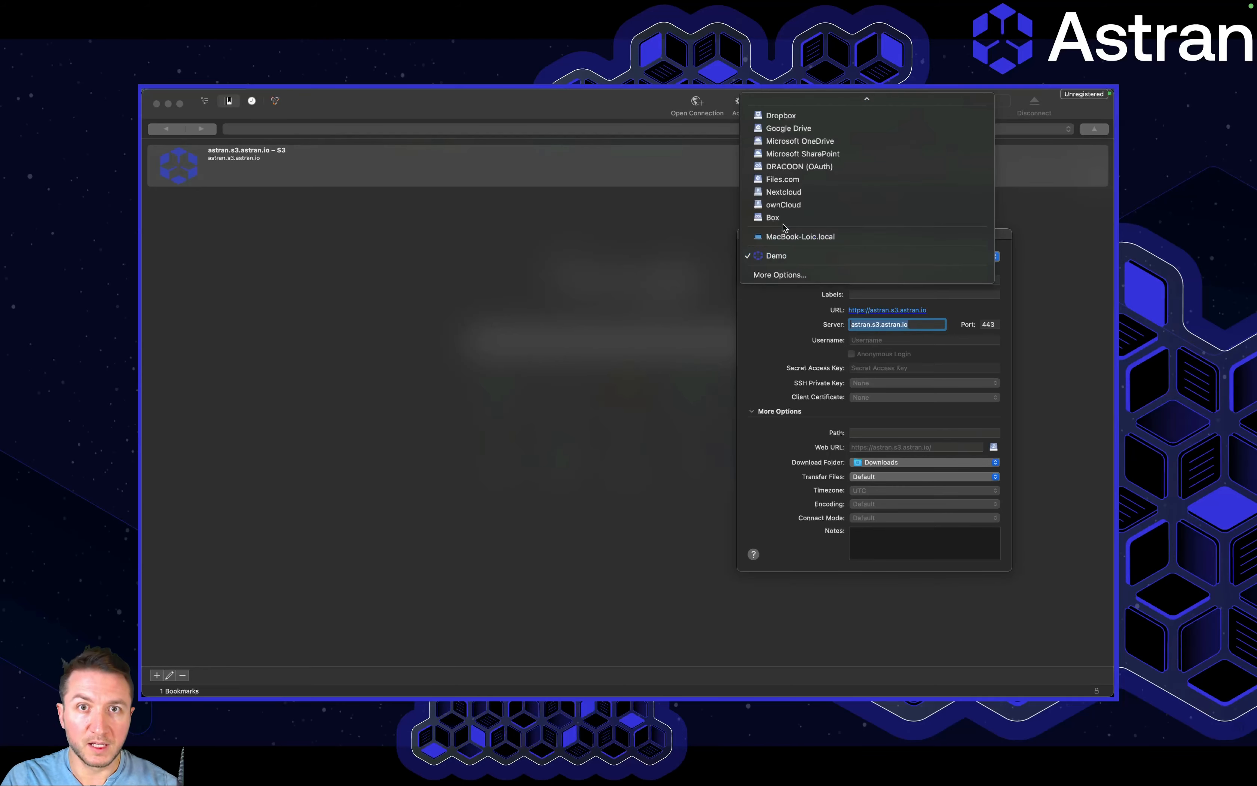
Keep Demo as the connection type, close the bookmark settings and connect to the astran.s3.astran.io – S3 bookmark
click(717, 267)
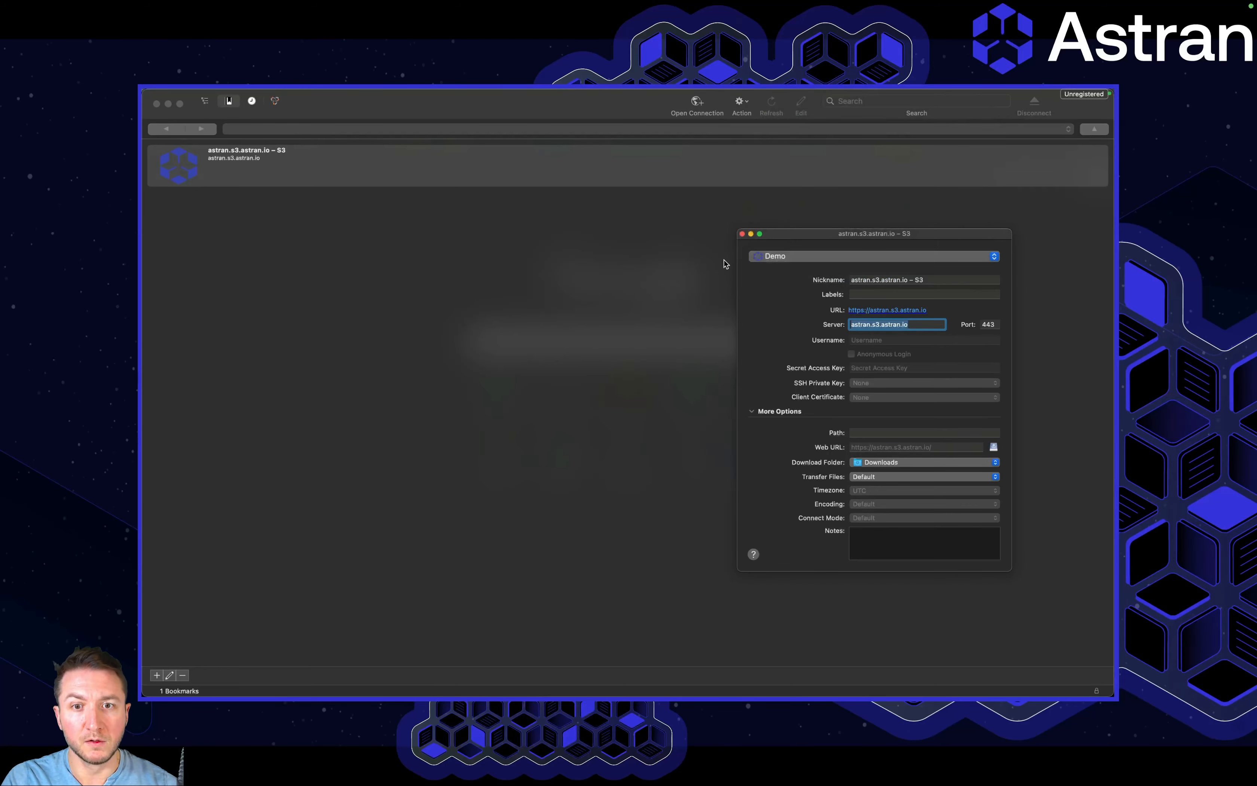
click(742, 235)
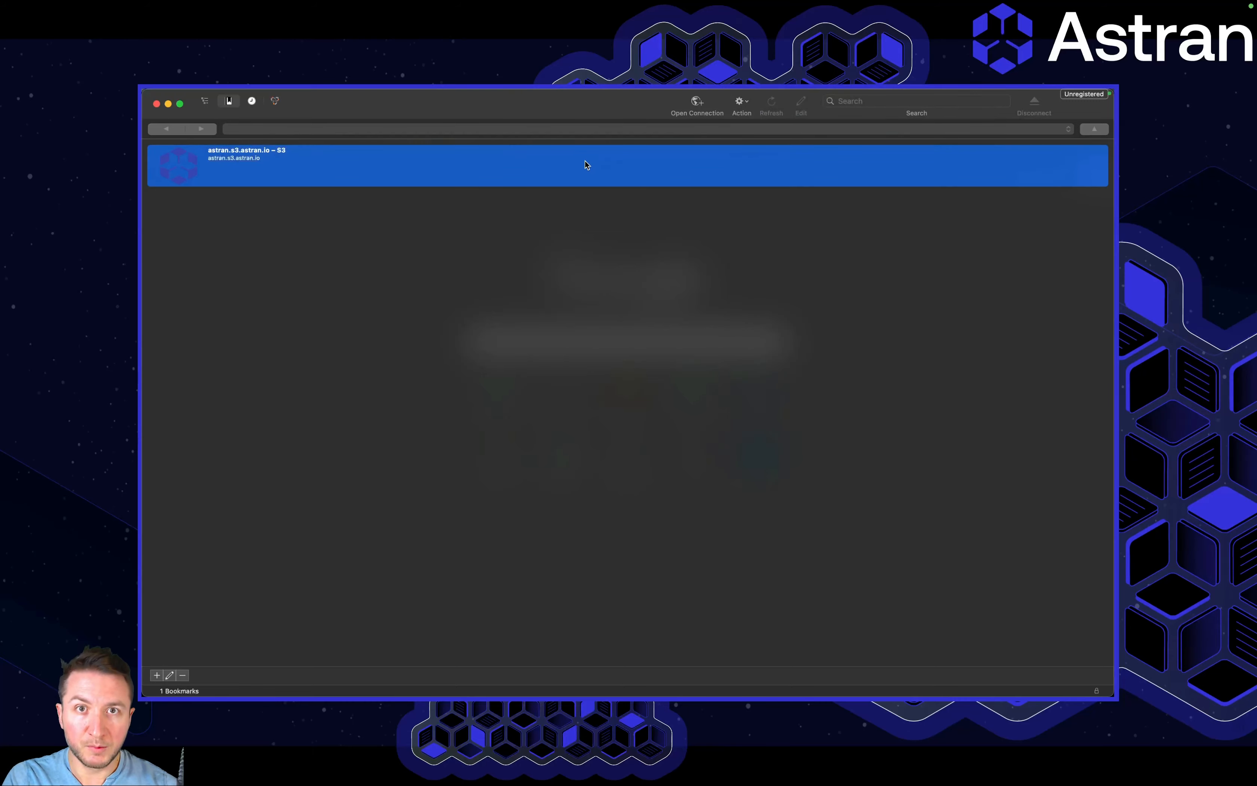
double_click(586, 164)
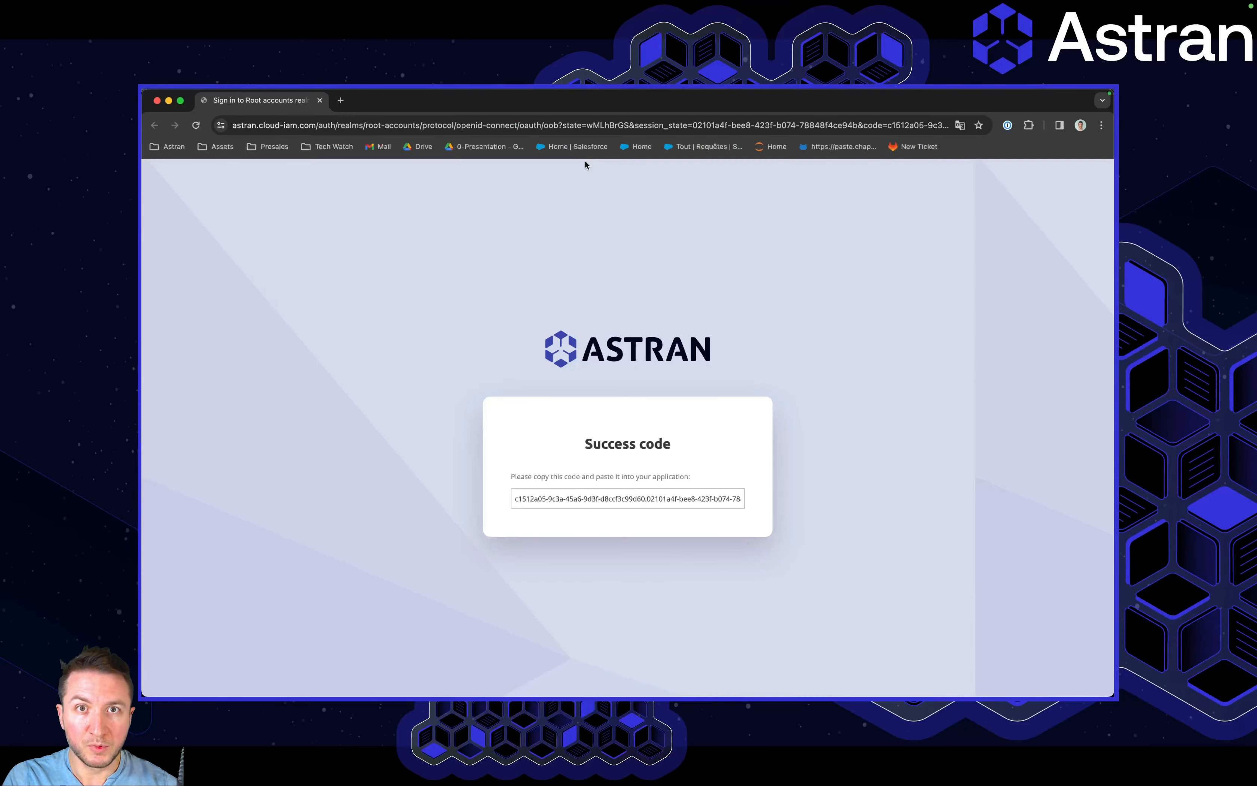
Copy the authentication code from the browser's success page into Cyberduck's login prompt and continue the login
click(587, 498)
triple_click(587, 498)
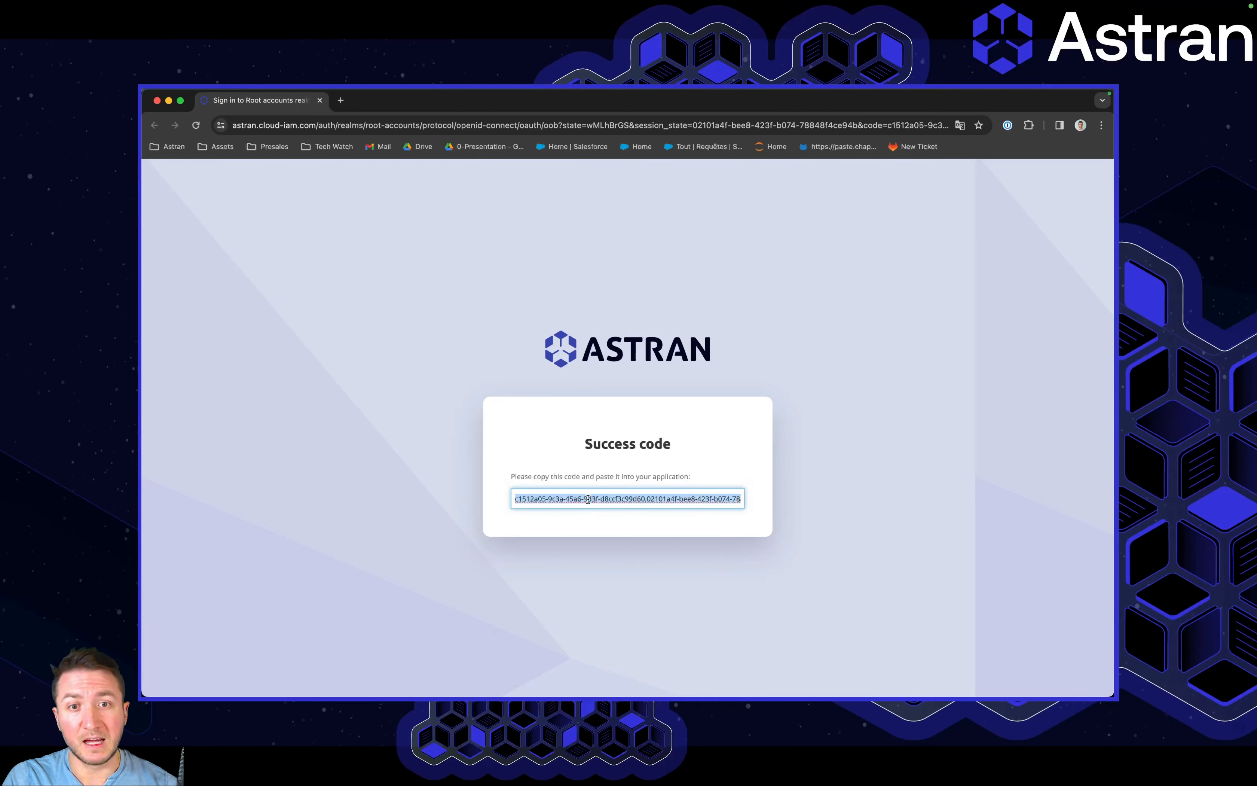
click(833, 676)
key(super+v)
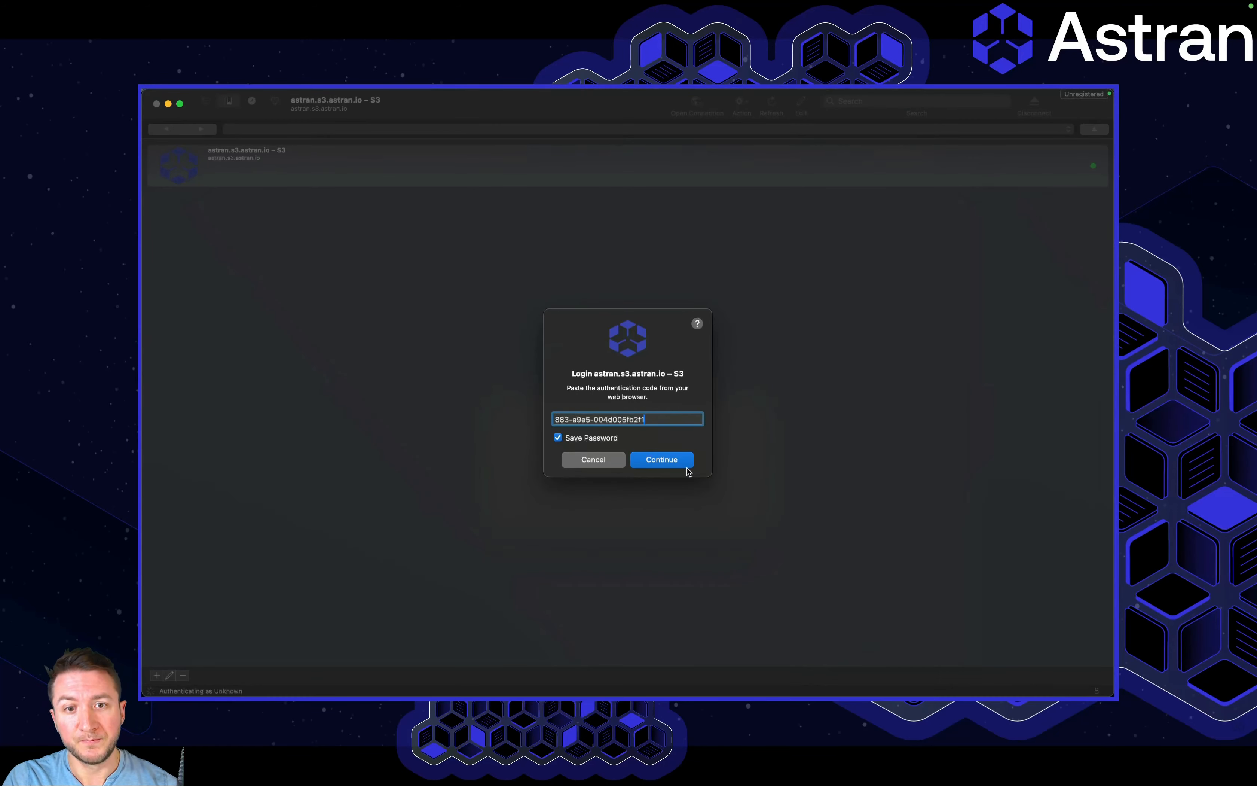
click(667, 462)
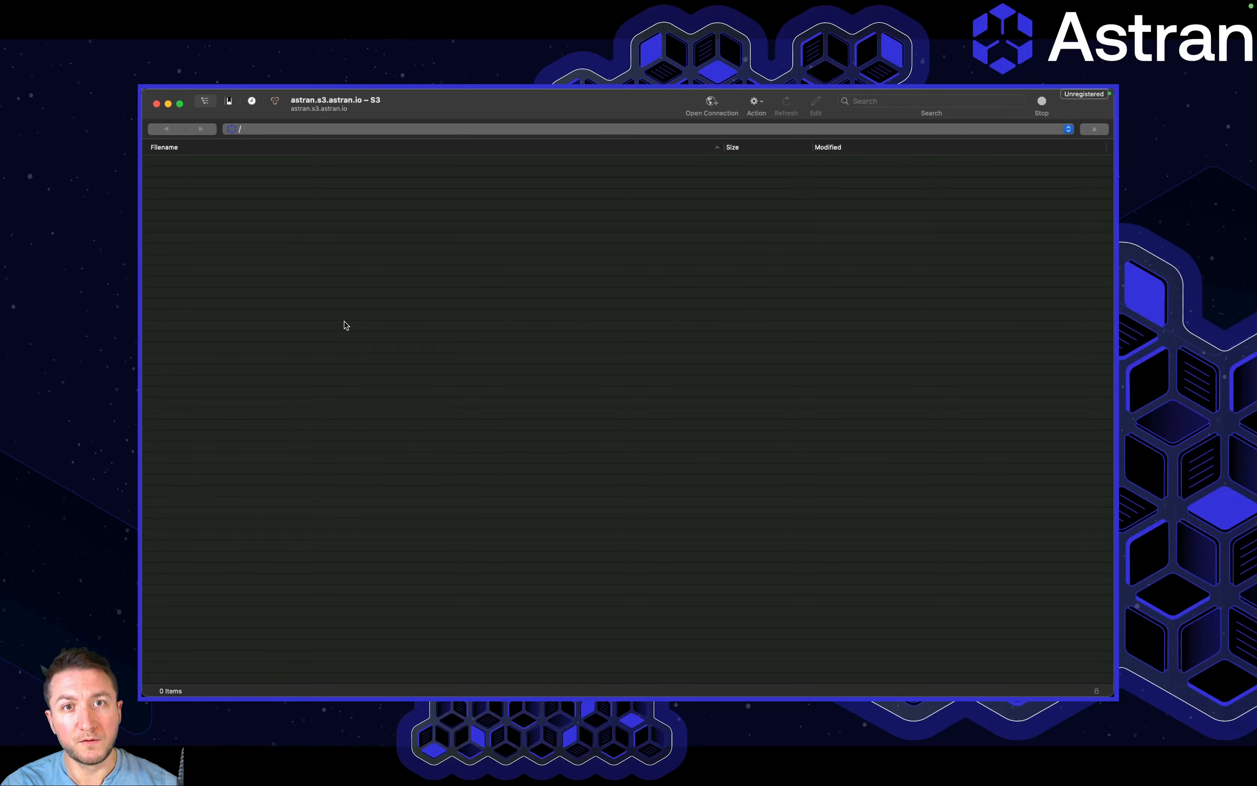
Create a new folder named demo-bucket at the root of the S3 storage
right_click(365, 291)
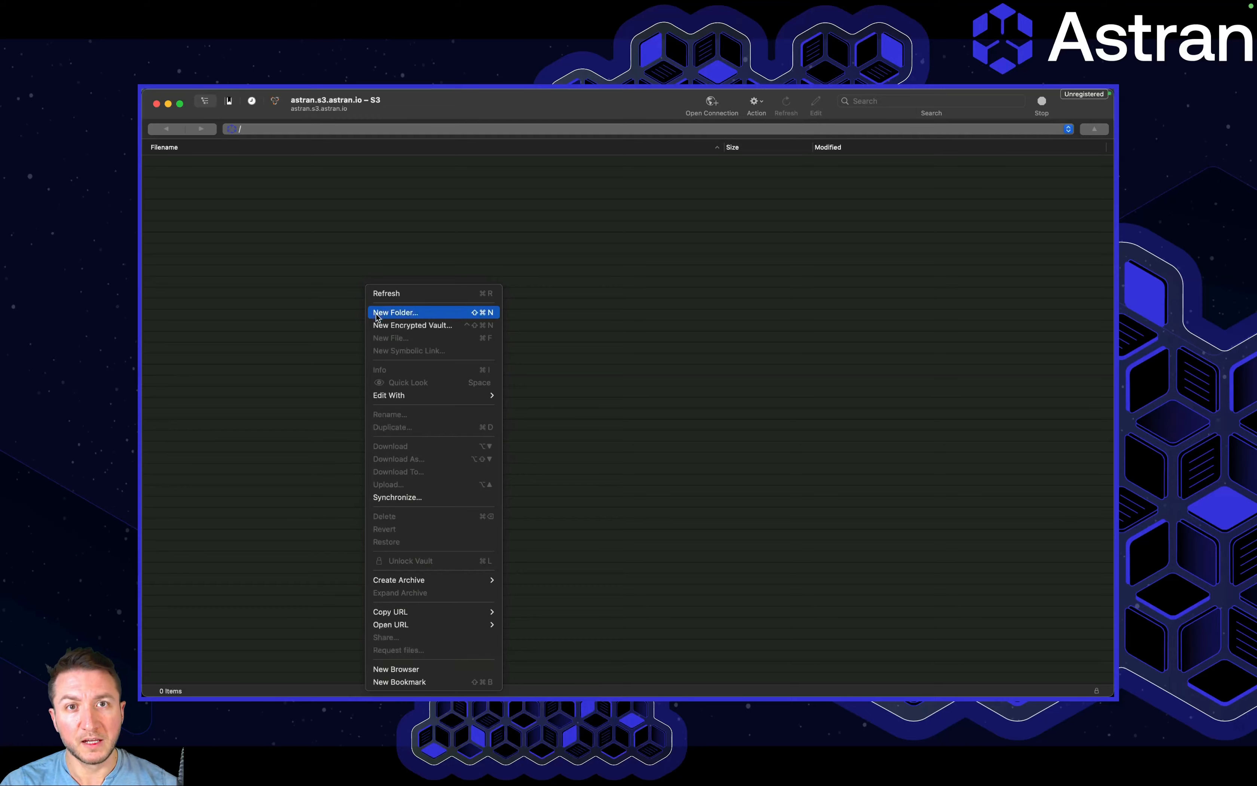
click(377, 314)
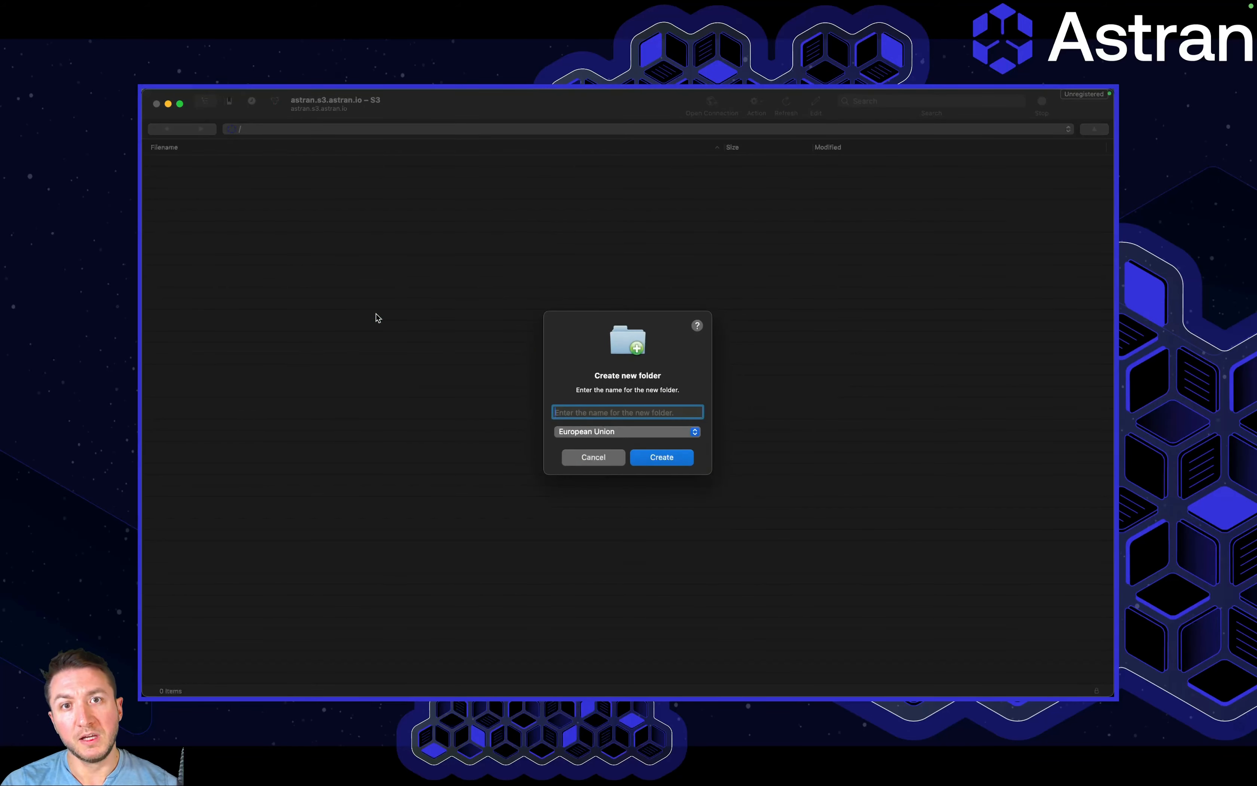
text(demo-bucket)
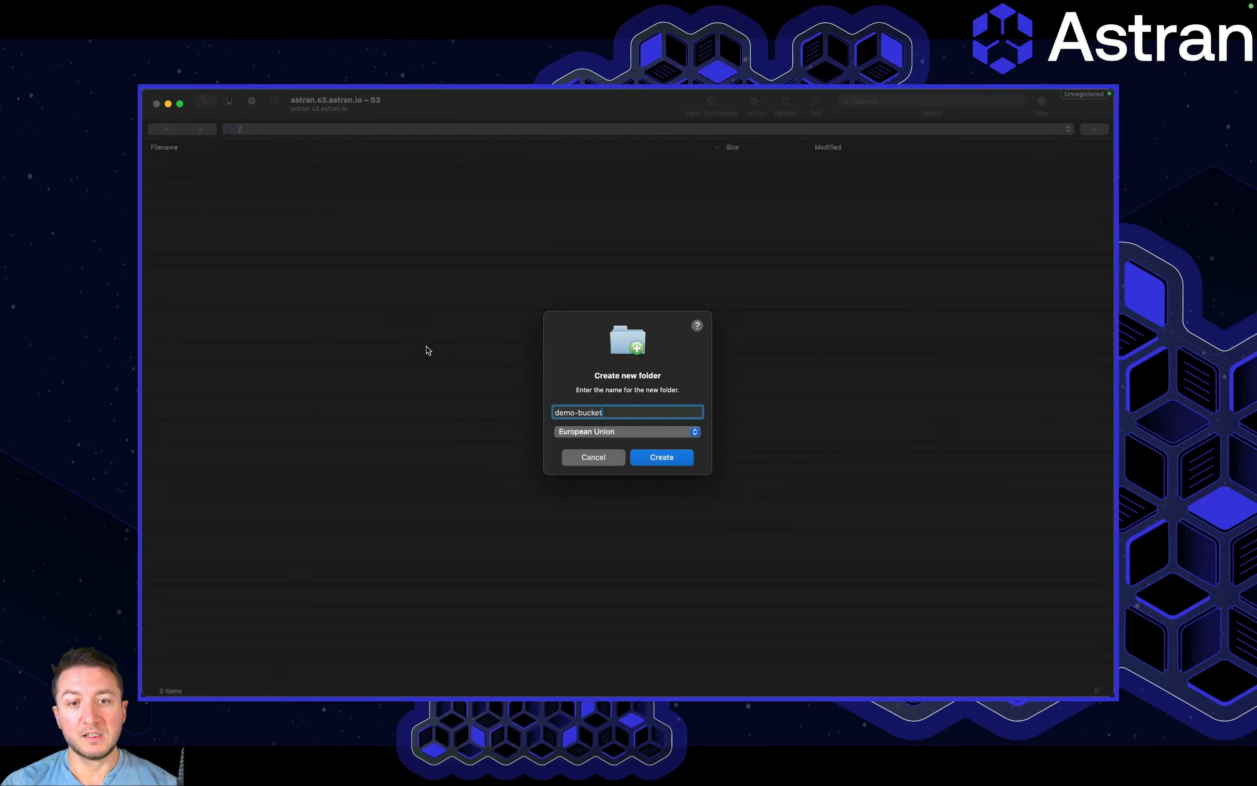
click(656, 458)
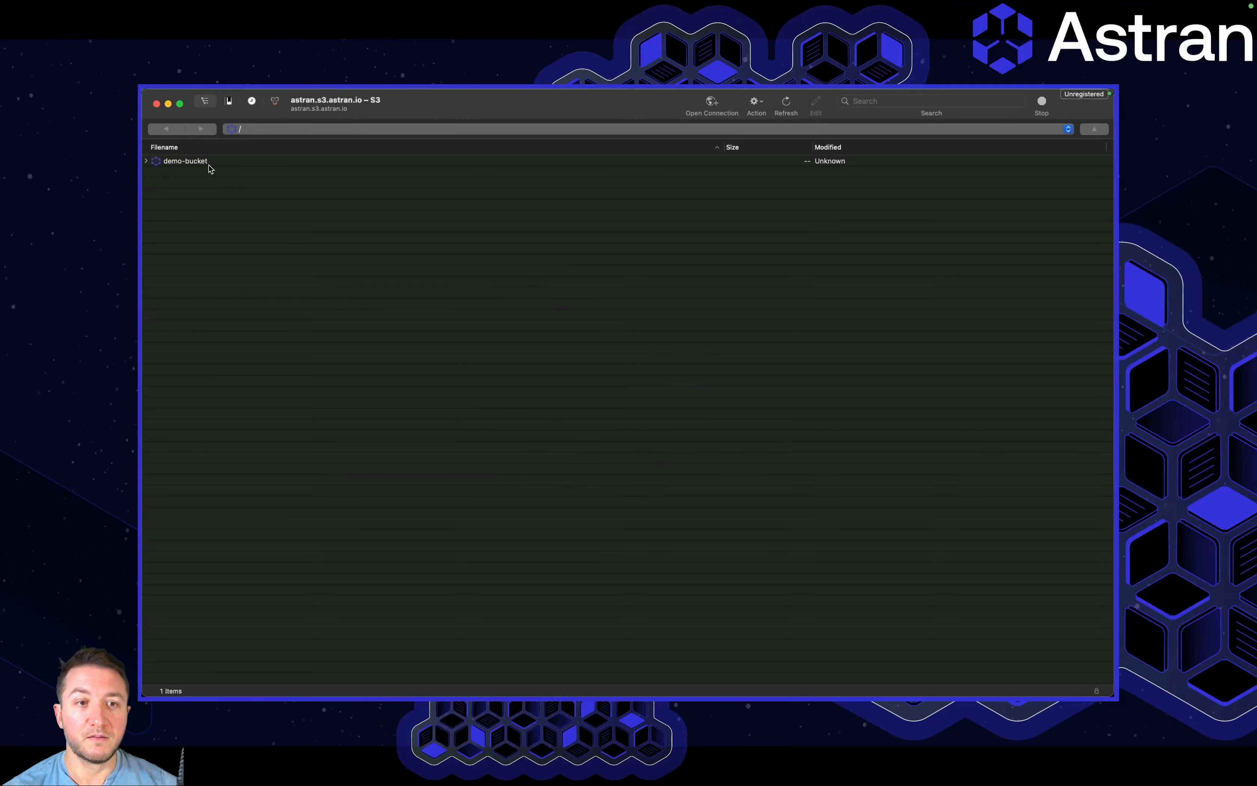
Open demo-bucket and upload demo.cyberduckprofile from the local Demo folder into it
click(210, 163)
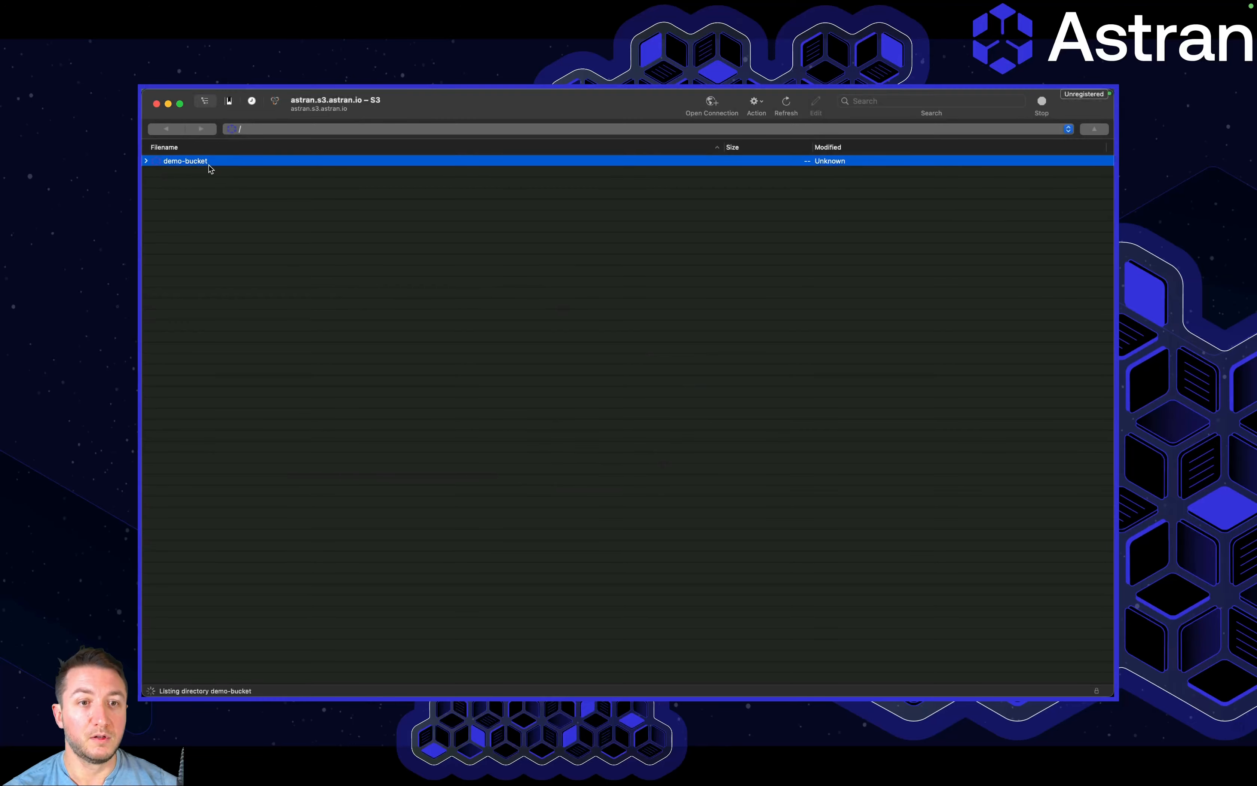
right_click(240, 239)
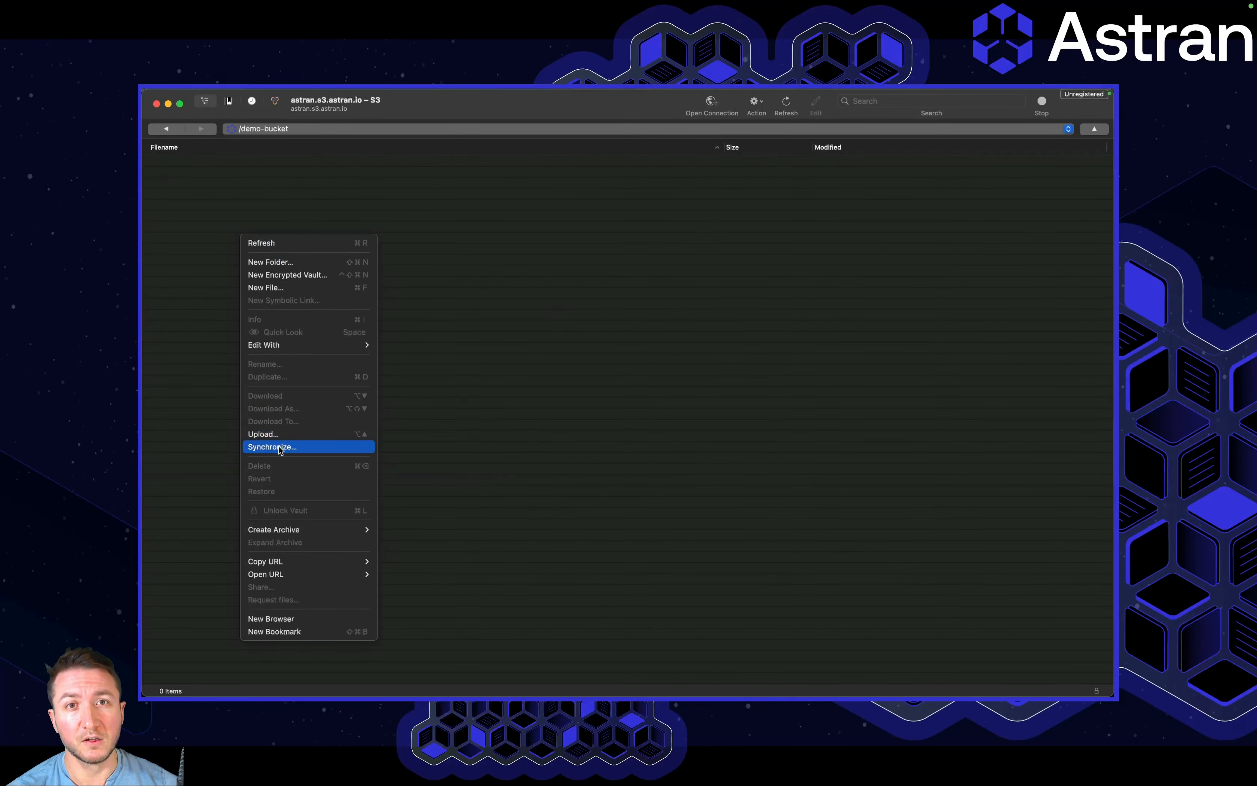
click(283, 434)
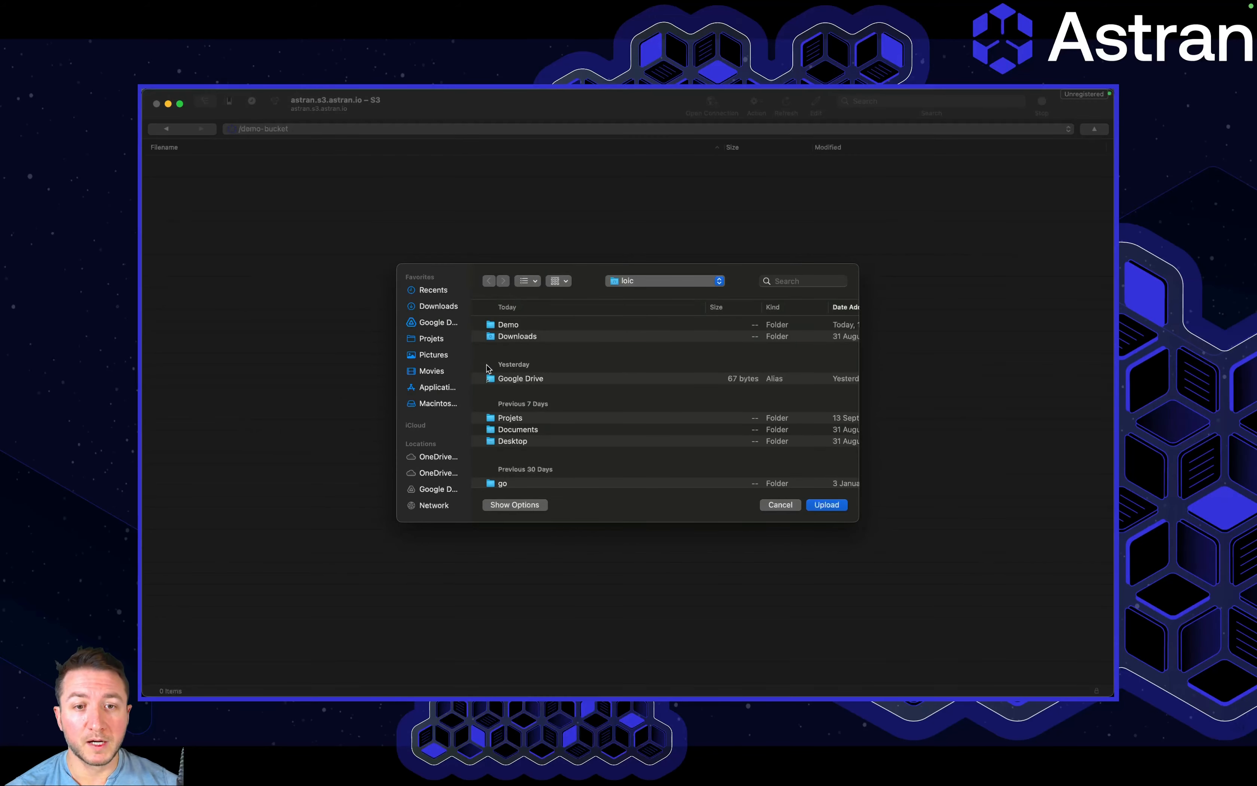
double_click(522, 324)
double_click(522, 325)
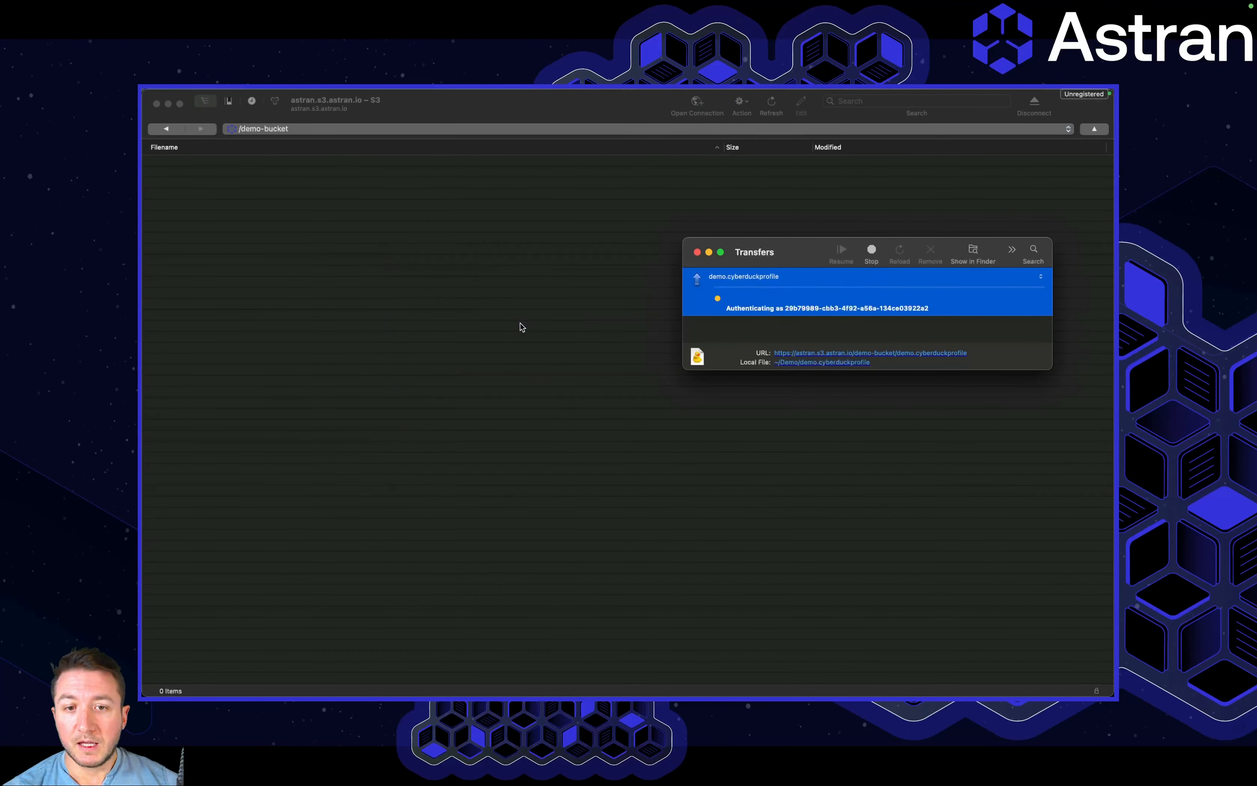